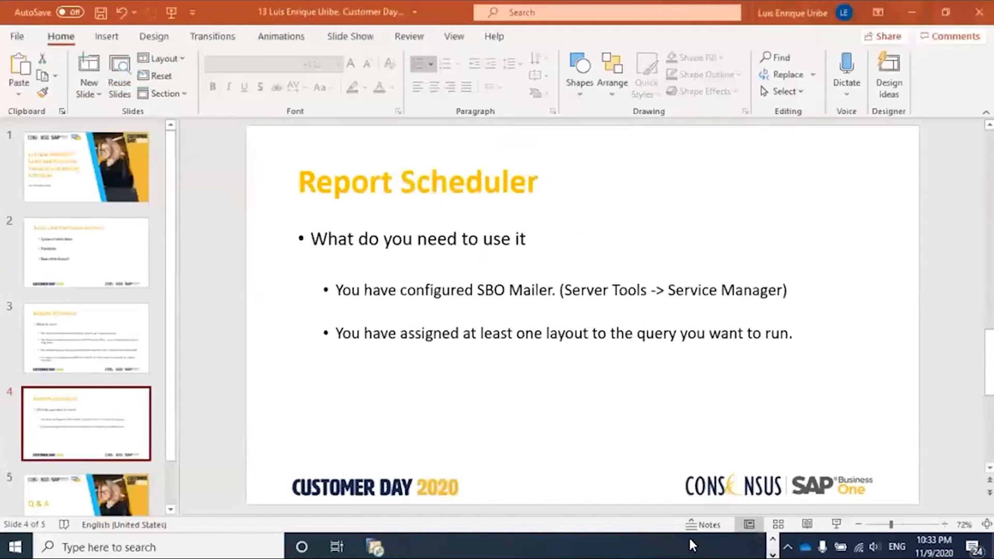
- Switch from the PowerPoint slides to the SAP Business One window
key("alt+Tab")
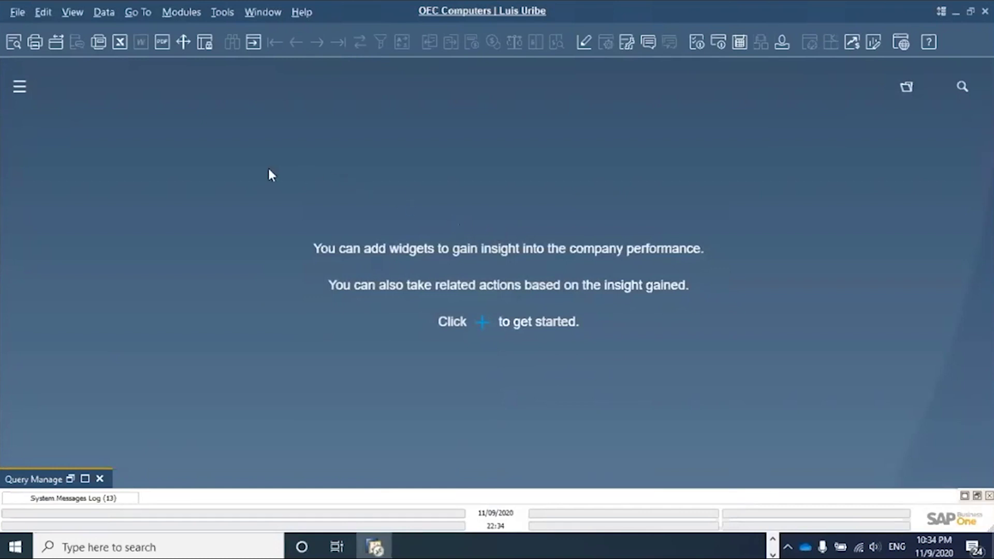
- Open the Sales Analysis report from Modules > Sales - A/R > Sales Reports
left_click(181, 15)
mouse_move(227, 95)
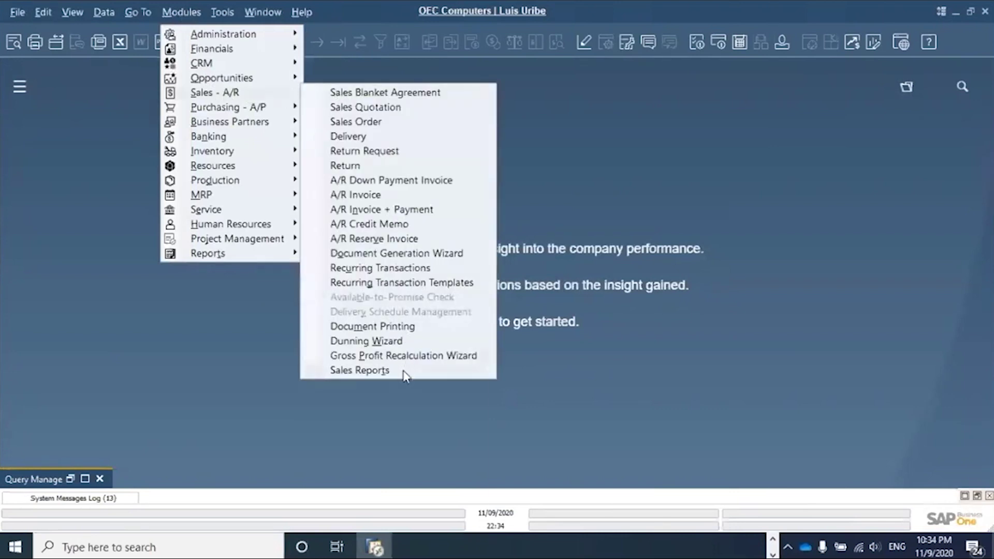
mouse_move(404, 375)
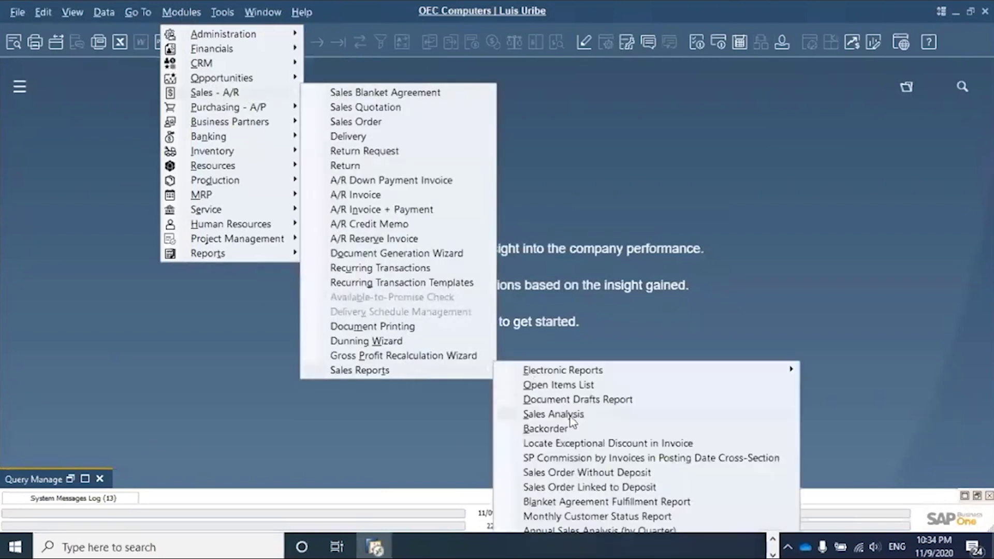
left_click(553, 414)
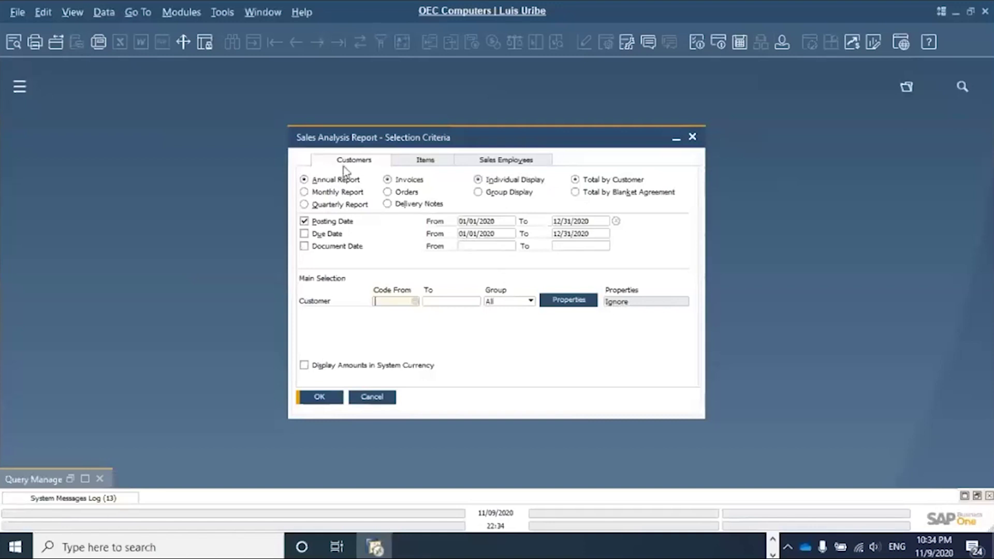
left_click(419, 162)
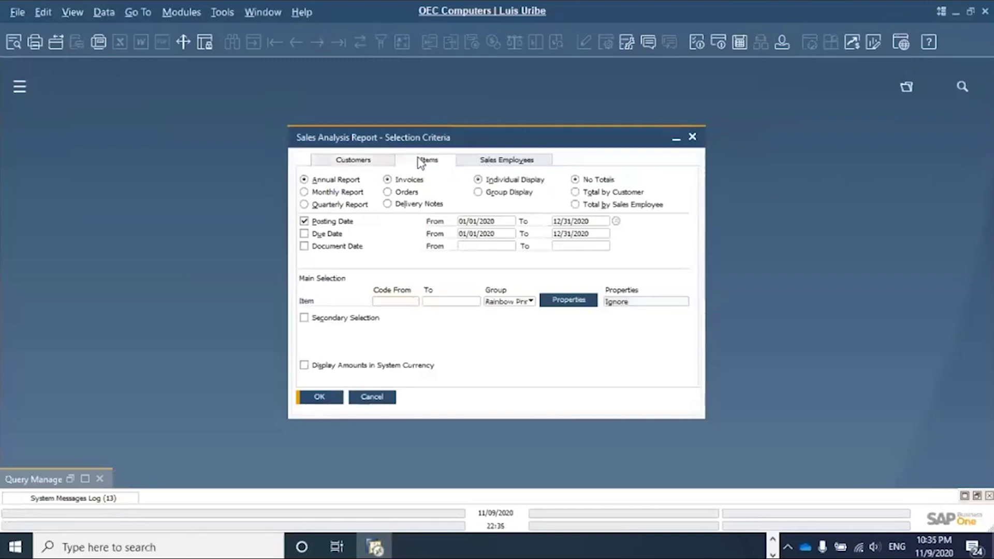
left_click(486, 164)
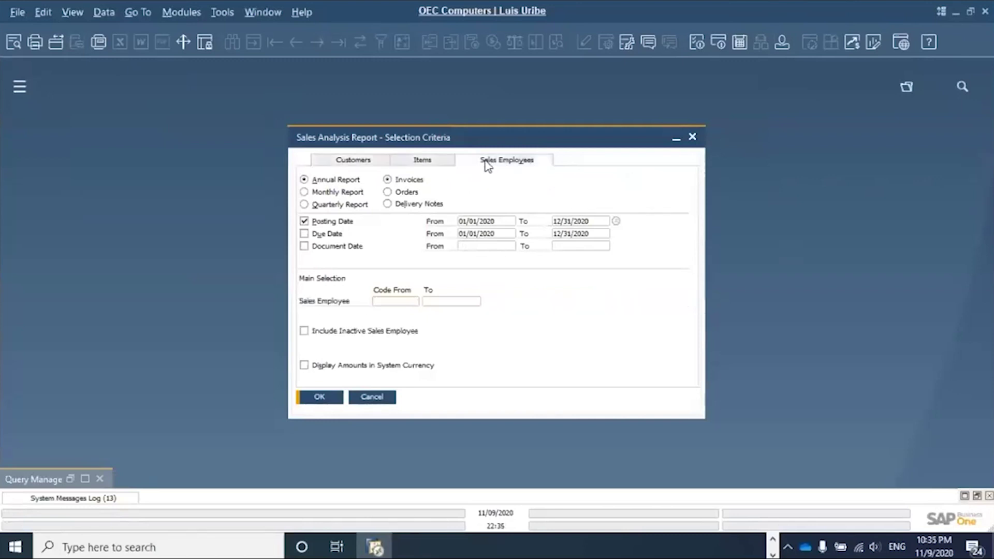
left_click(373, 161)
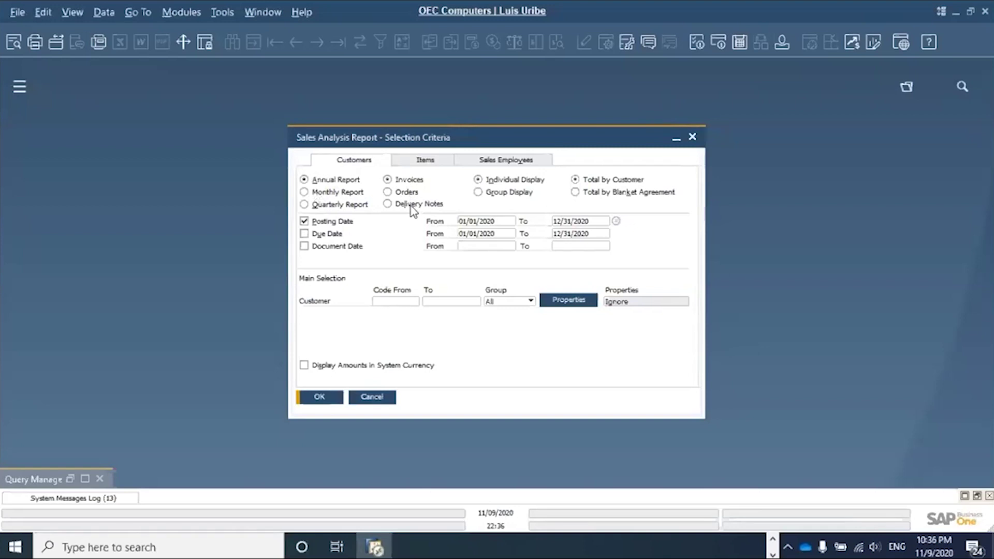
- Run the monthly customer Sales Analysis on 2020 invoices with Group left as All
left_click(412, 209)
left_click(401, 195)
left_click(405, 181)
left_click(405, 193)
left_click(394, 301)
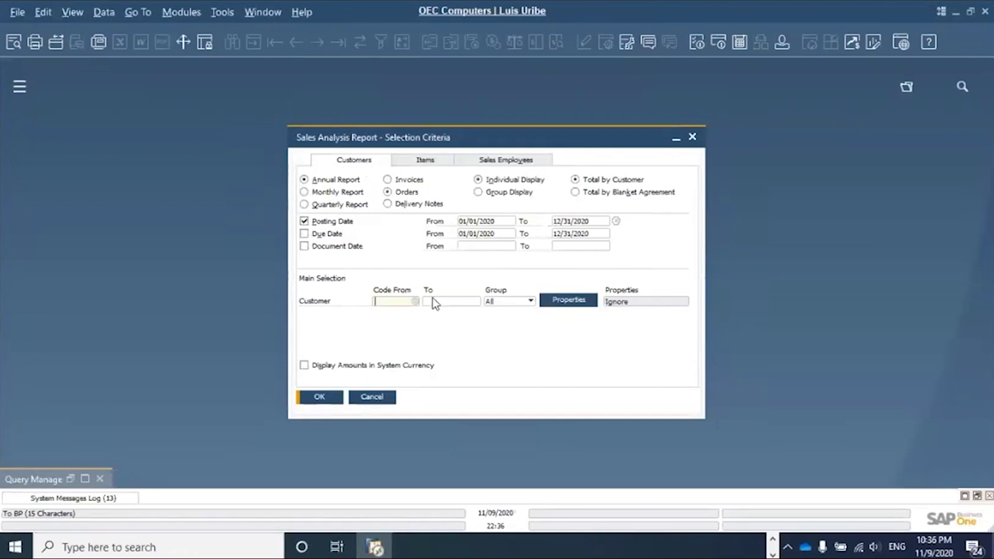
left_click(510, 303)
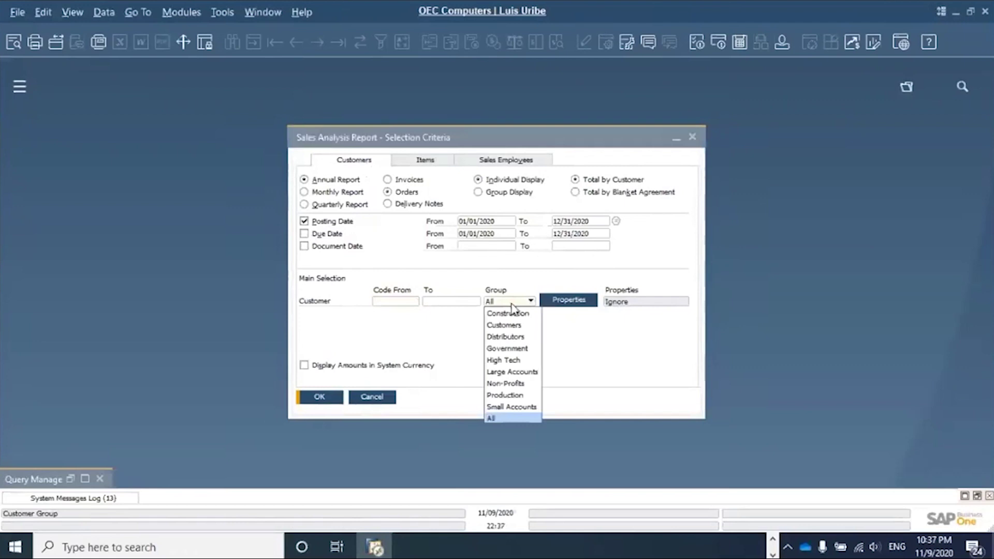
left_click(516, 287)
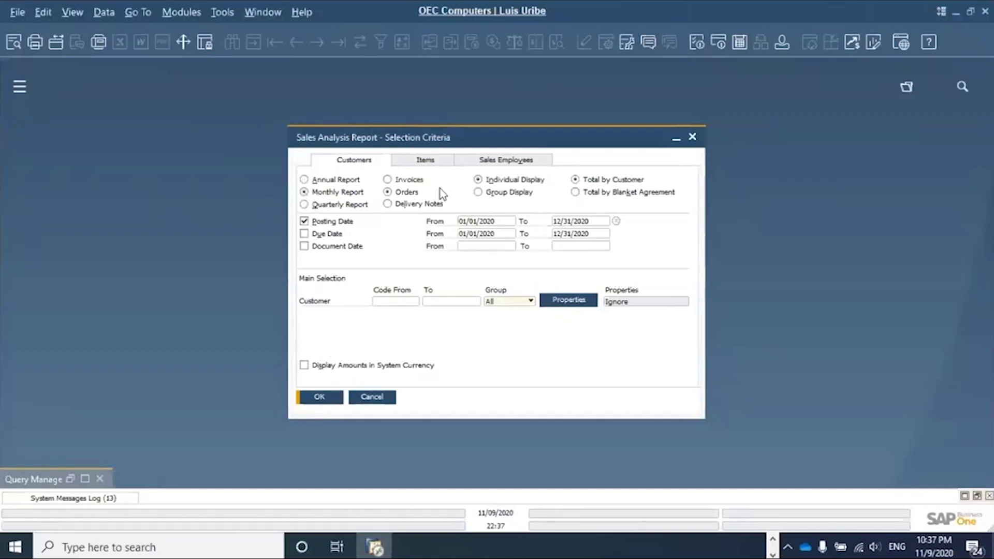
left_click(400, 181)
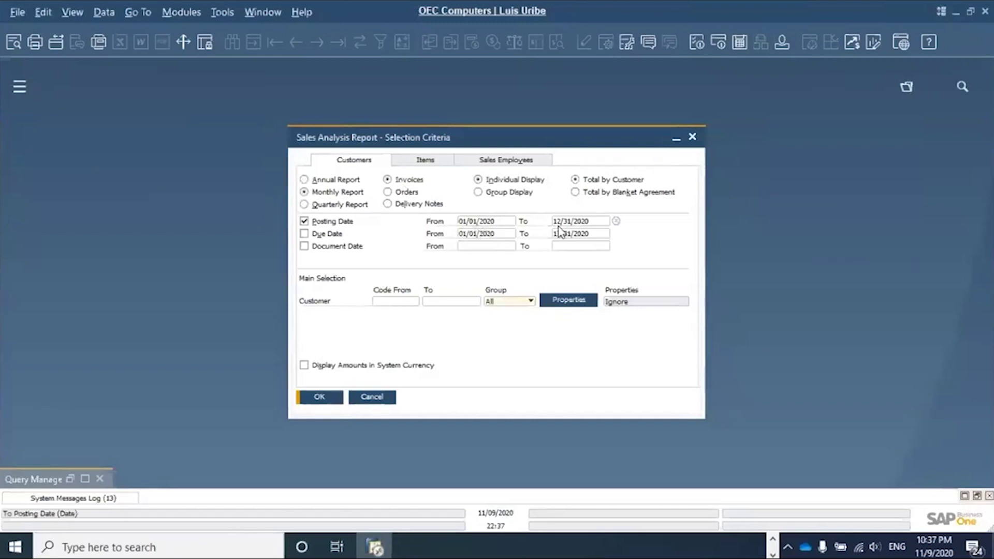
left_click(332, 399)
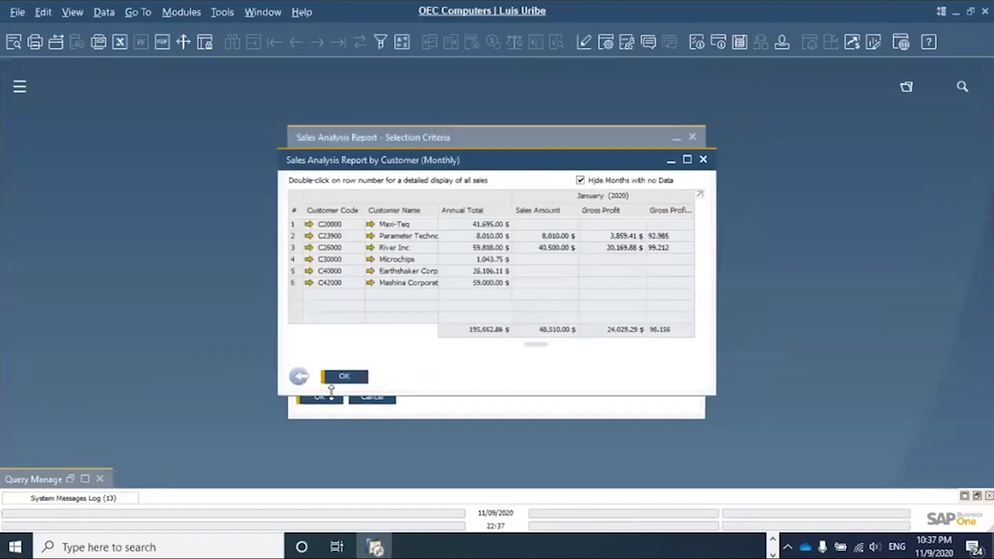
- Maximize the monthly customer report, scroll across the months, then return to the criteria
left_click(689, 160)
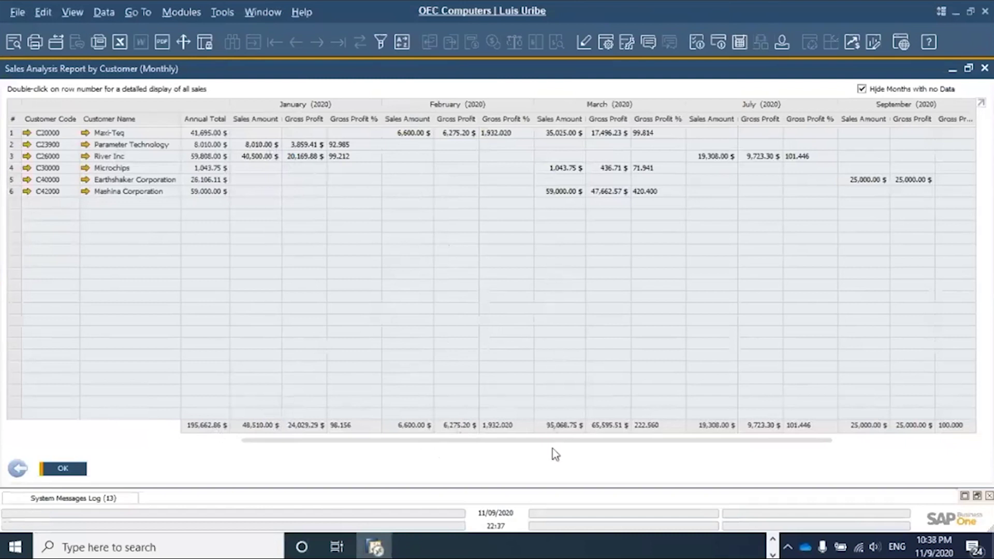
left_click_drag(654, 443, 841, 443)
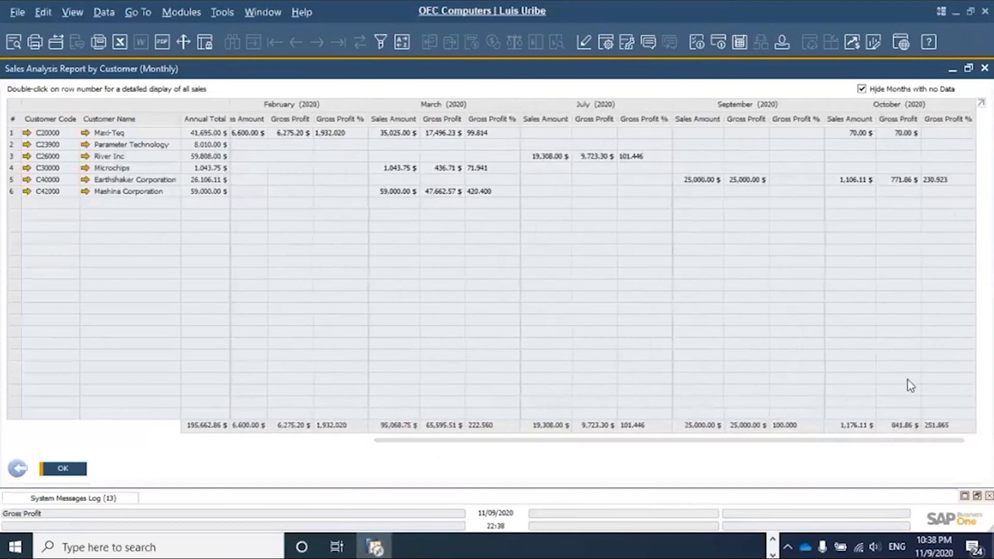
left_click(337, 441)
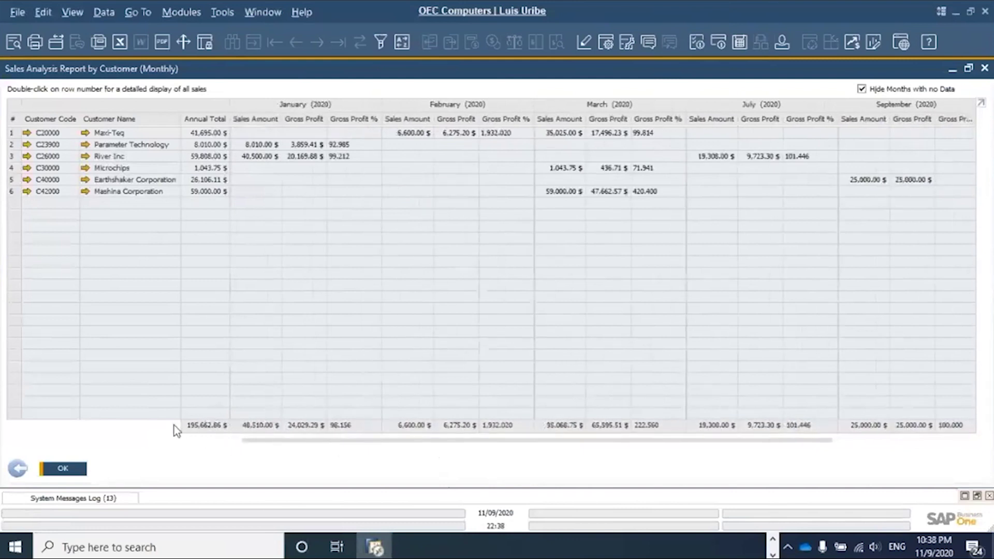
left_click(18, 469)
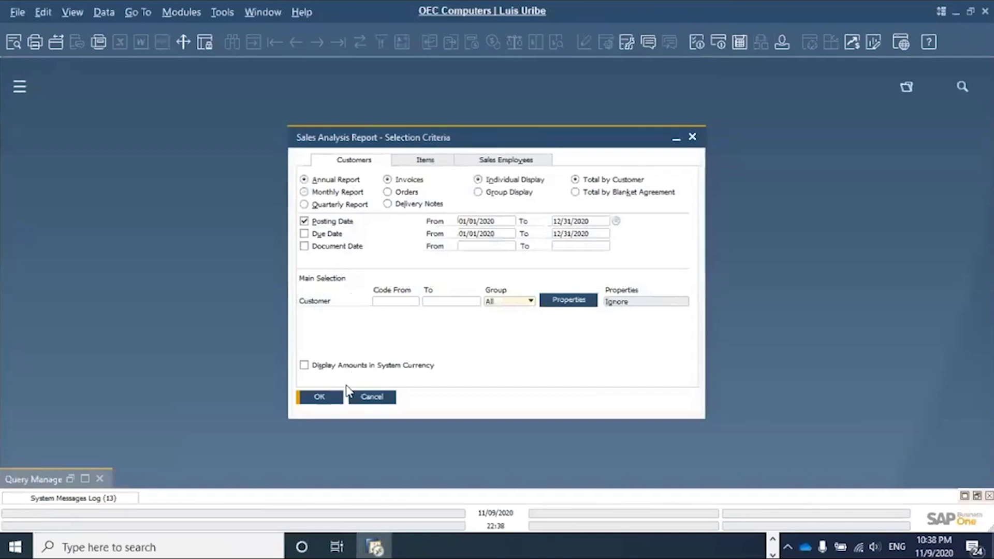
left_click(329, 398)
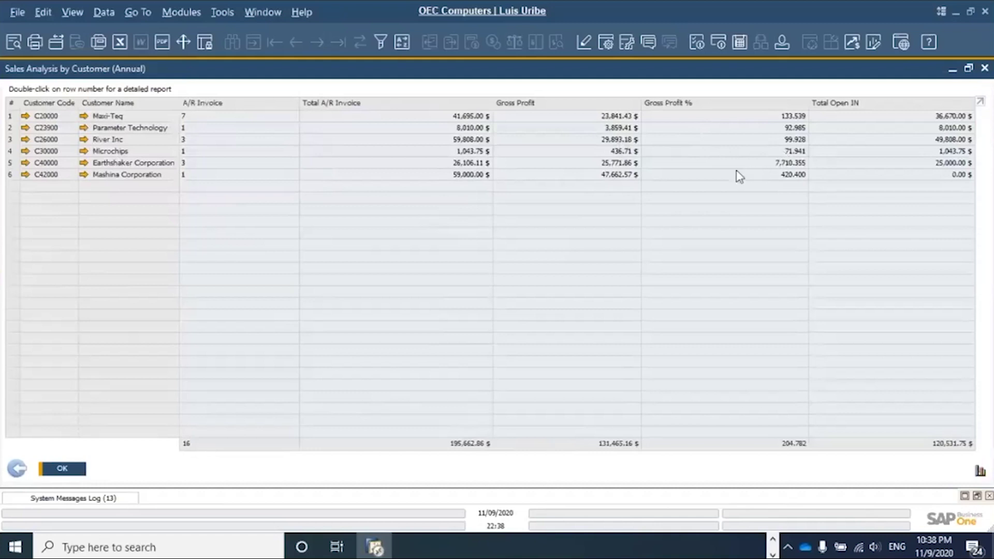
left_click(17, 469)
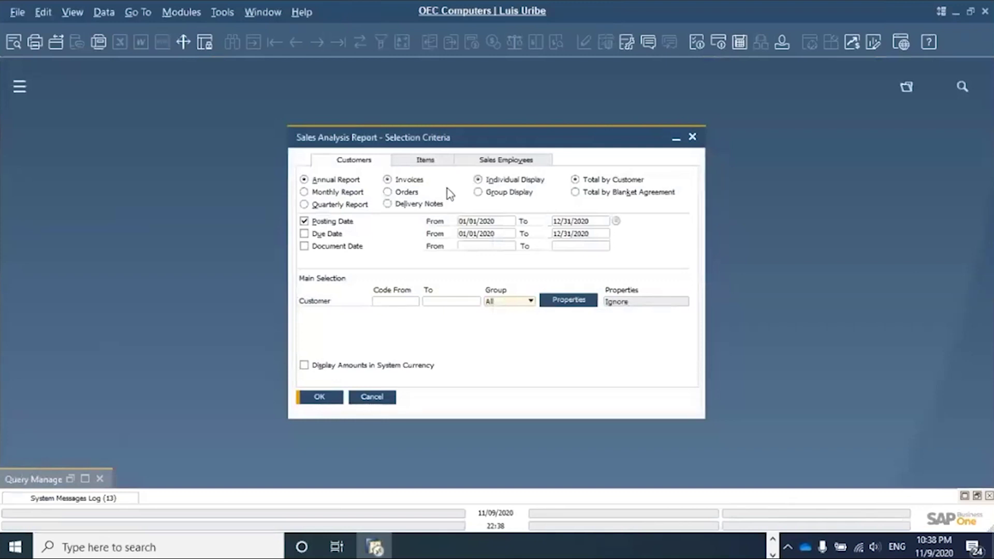
- Rerun the report as Monthly, review the customer grid, and return to the criteria
left_click(353, 193)
left_click(319, 397)
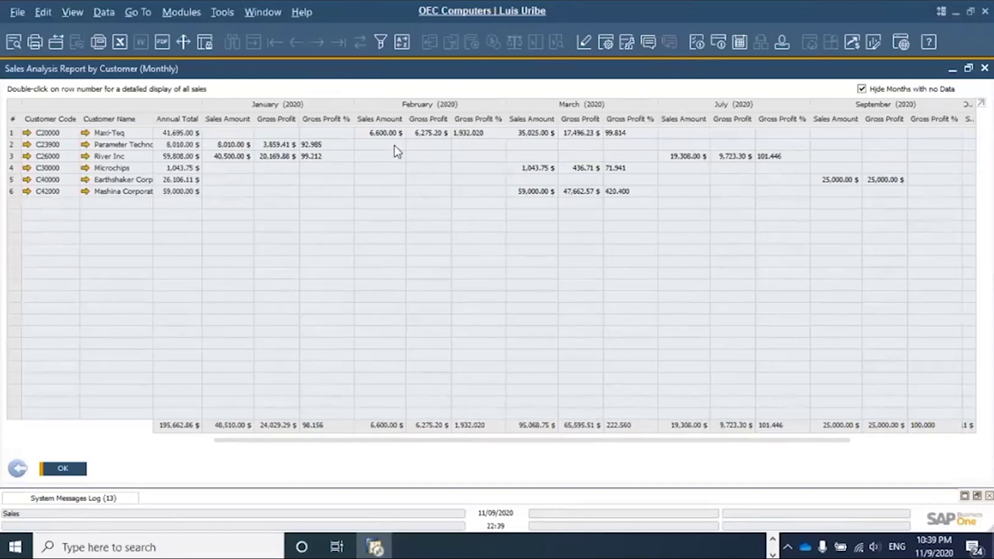
left_click(19, 468)
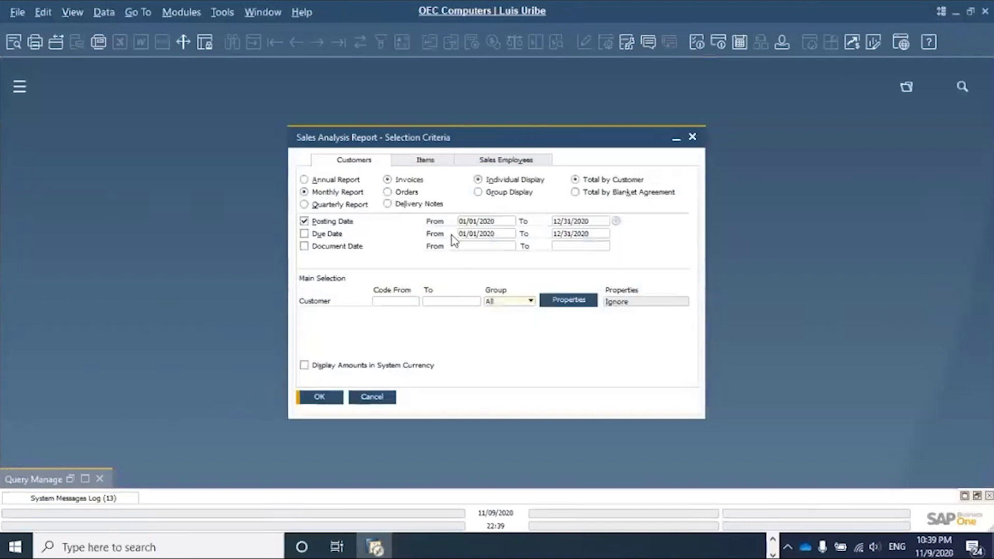
- On the Items tab, enable Secondary Selection and open the item Group list
left_click(436, 165)
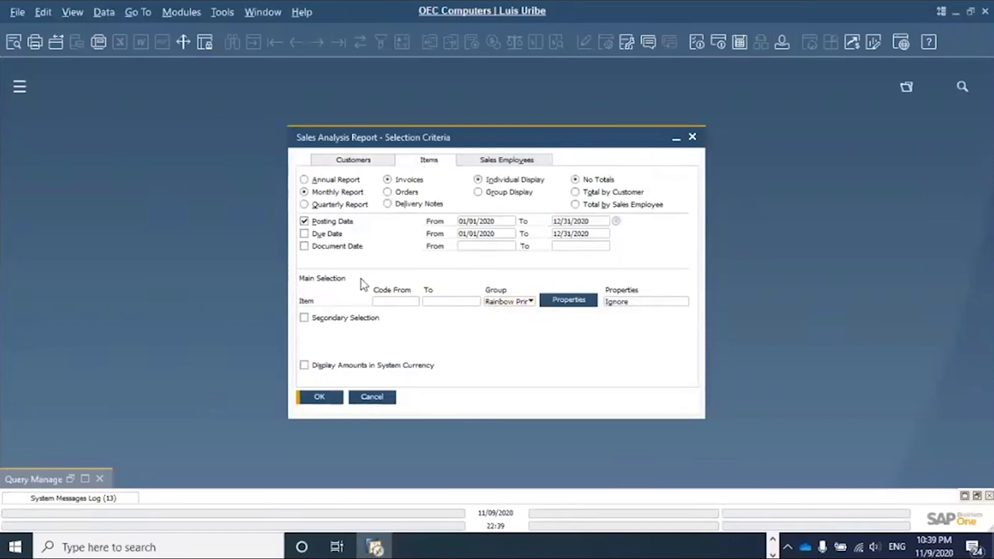
left_click(364, 165)
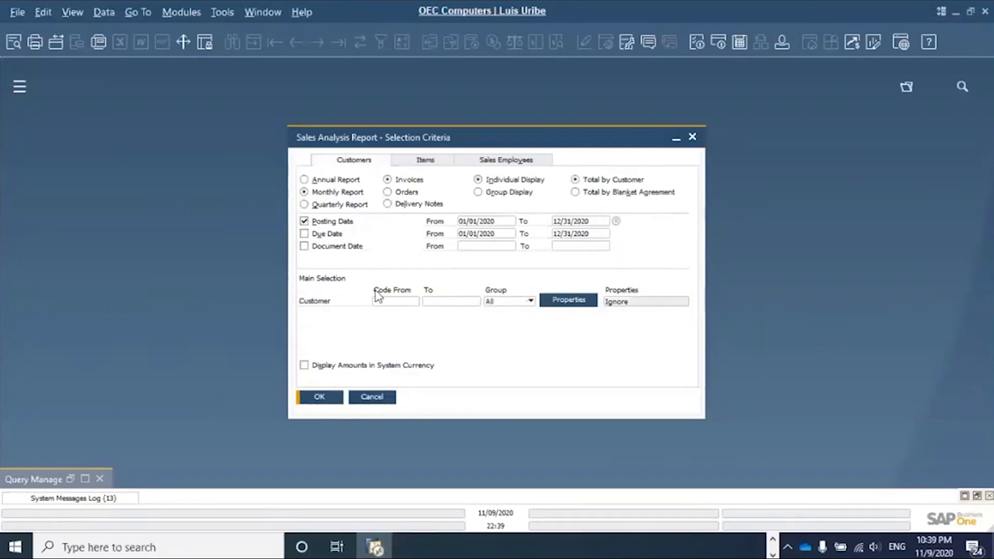
left_click(440, 166)
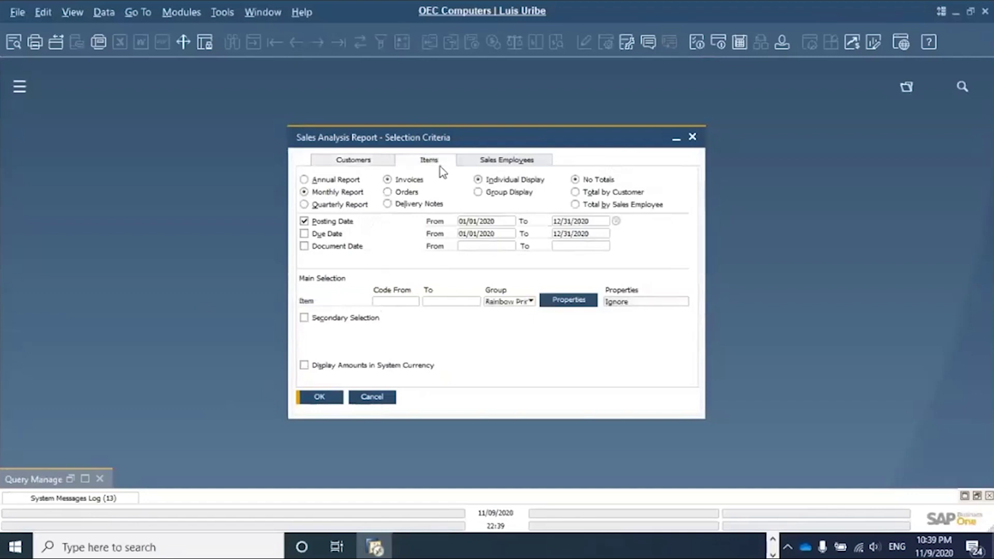
left_click(304, 318)
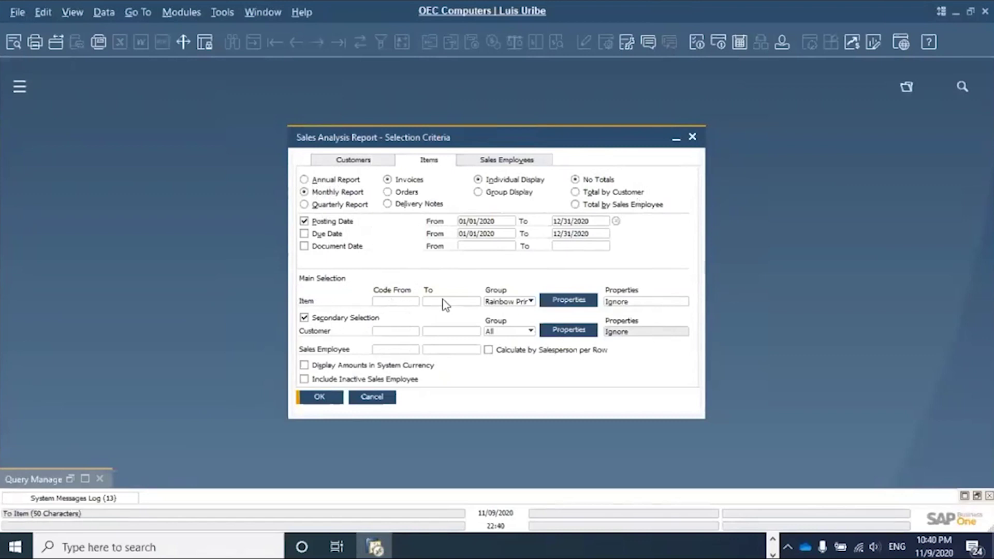
left_click(531, 302)
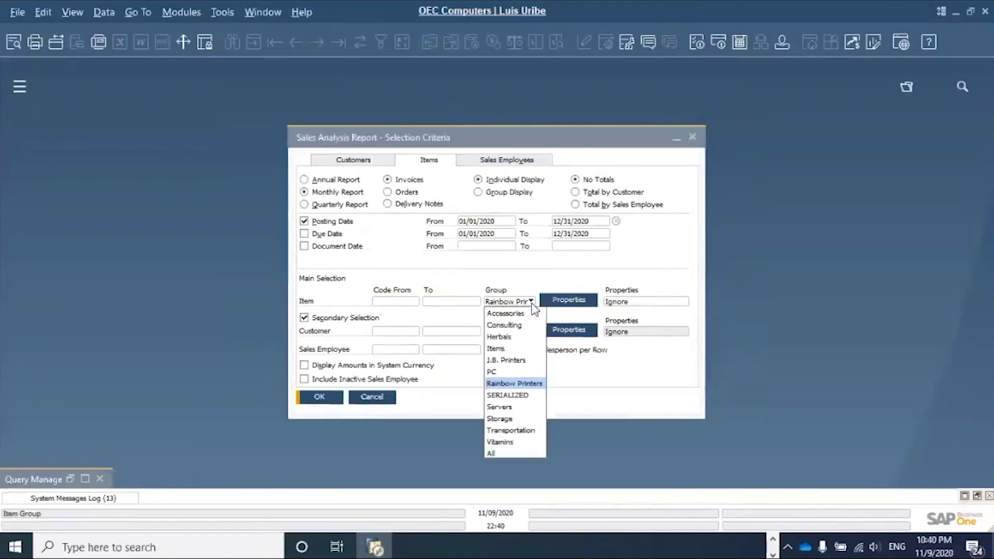
left_click(511, 453)
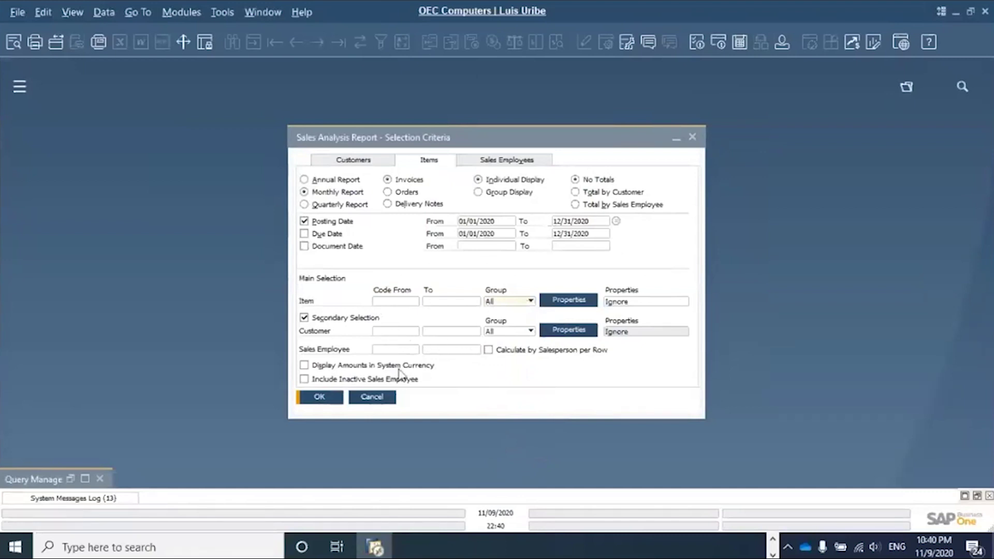
left_click(321, 396)
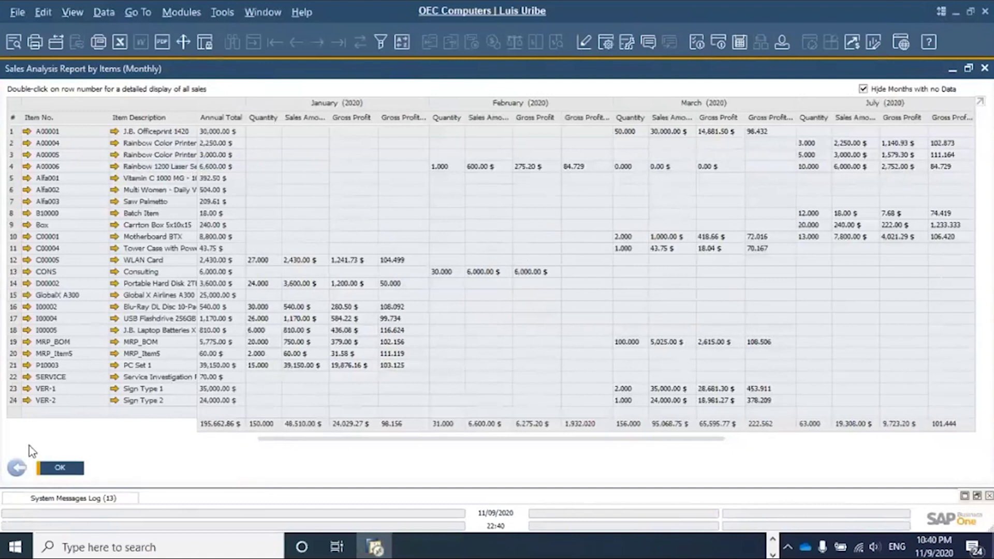
left_click(17, 468)
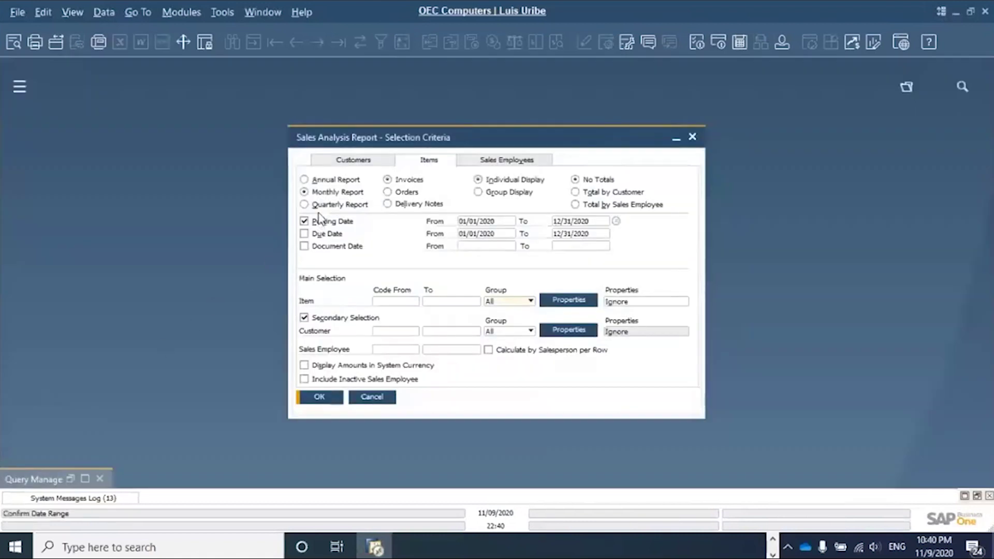
- Run the items Sales Analysis as a Quarterly Report, then go back to the criteria
left_click(304, 205)
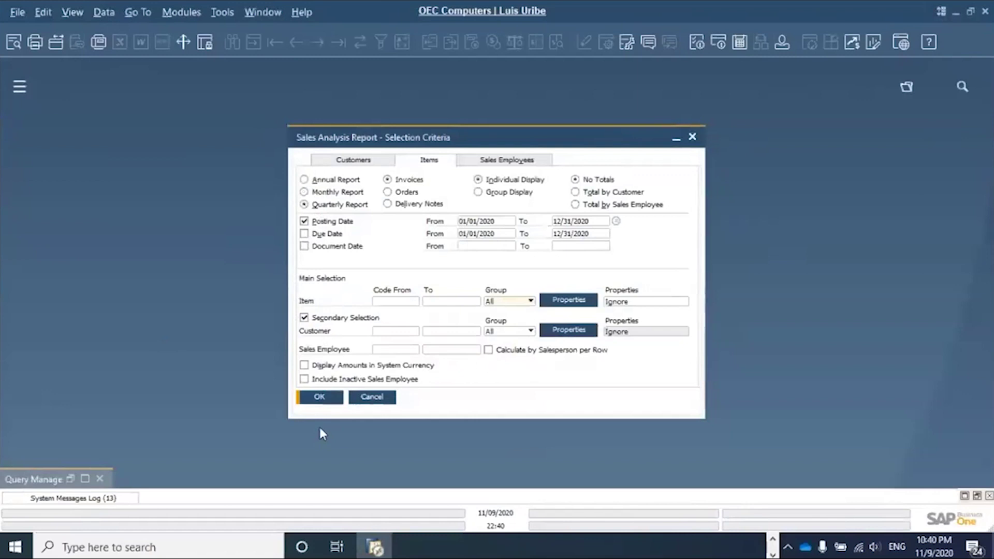
left_click(320, 398)
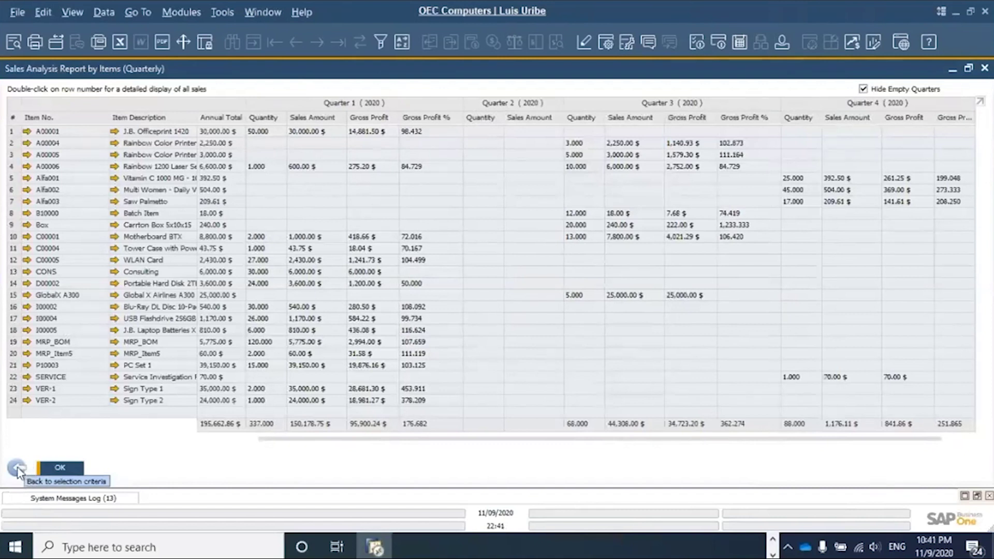
left_click(17, 468)
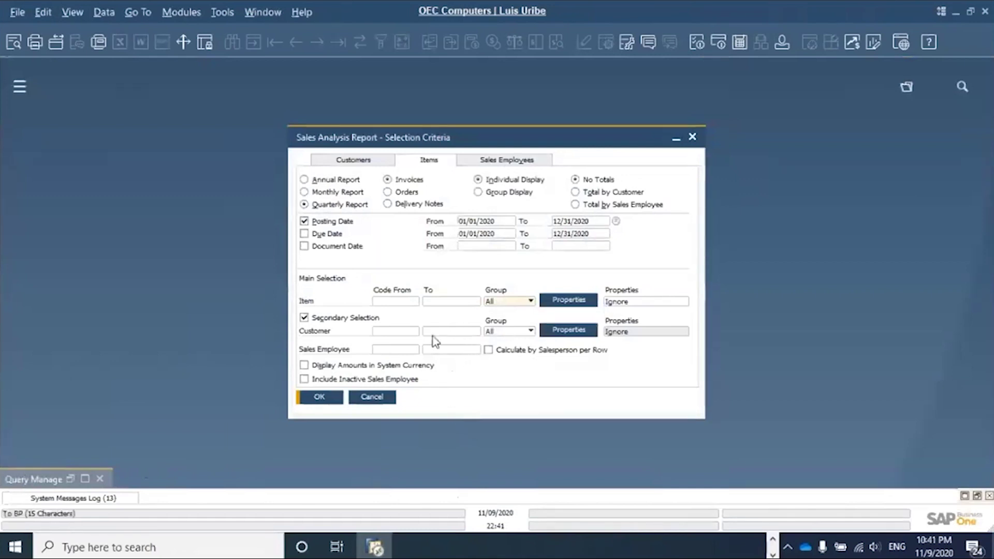
- Cancel the sales criteria and open Purchase Analysis by Items with Secondary Selection checked
left_click(382, 397)
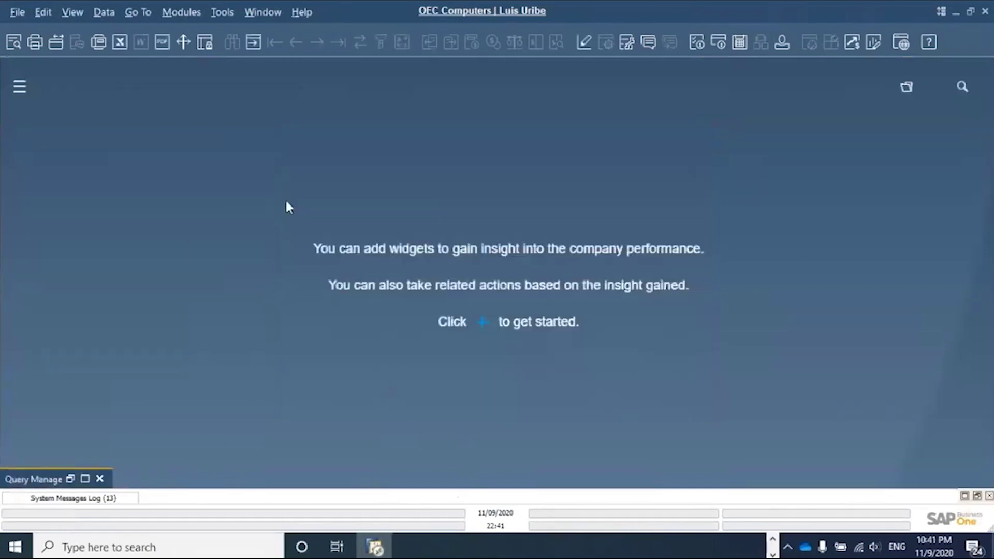
left_click(191, 13)
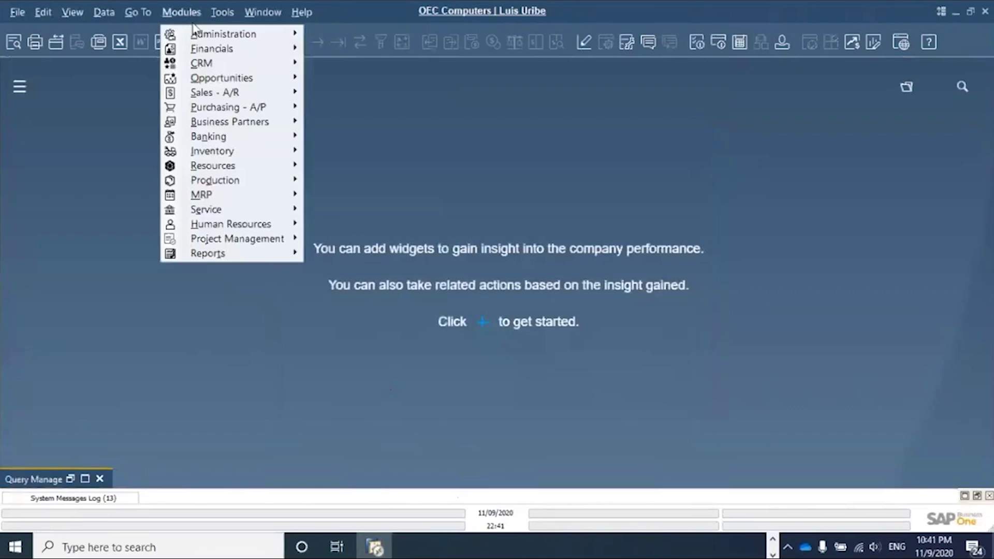
mouse_move(254, 108)
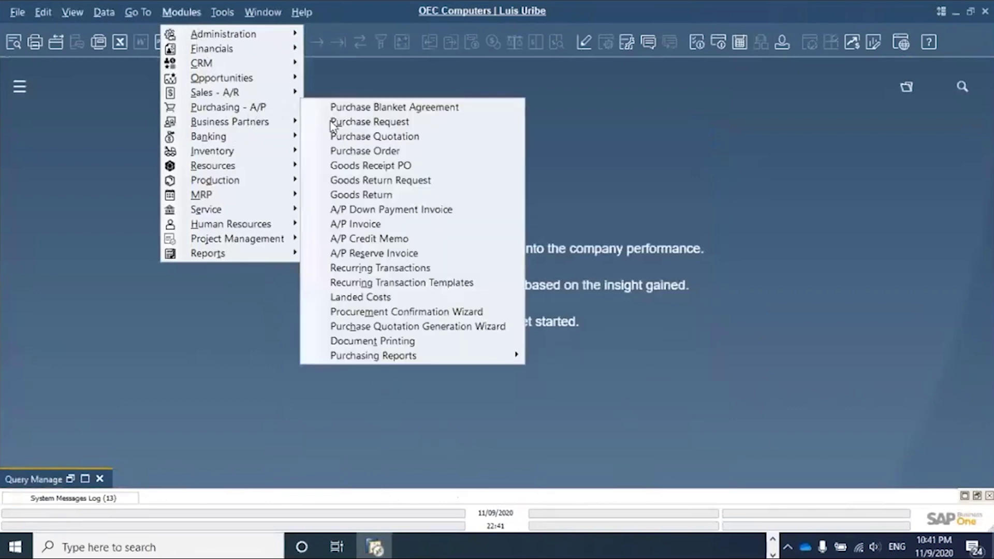
mouse_move(415, 357)
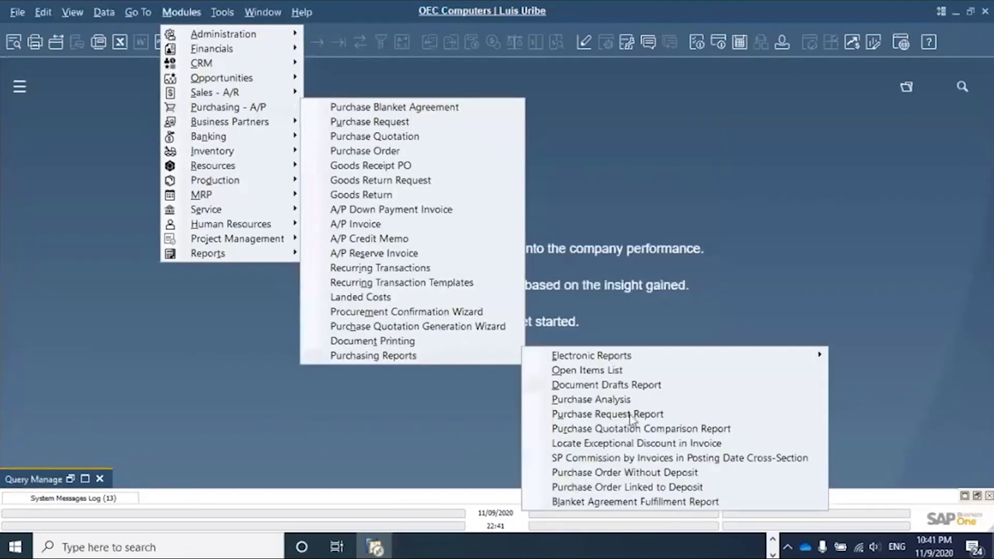
left_click(590, 400)
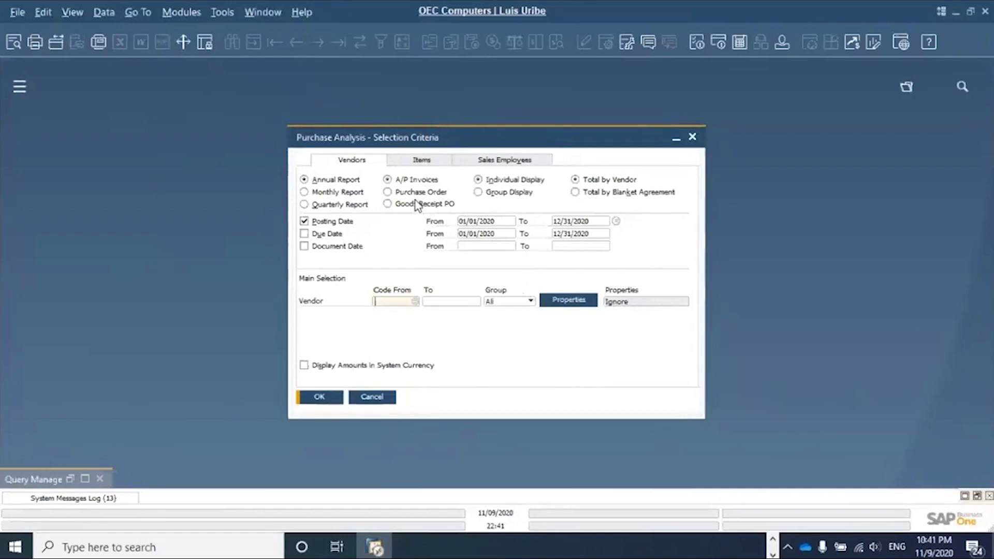
left_click(423, 161)
left_click(309, 317)
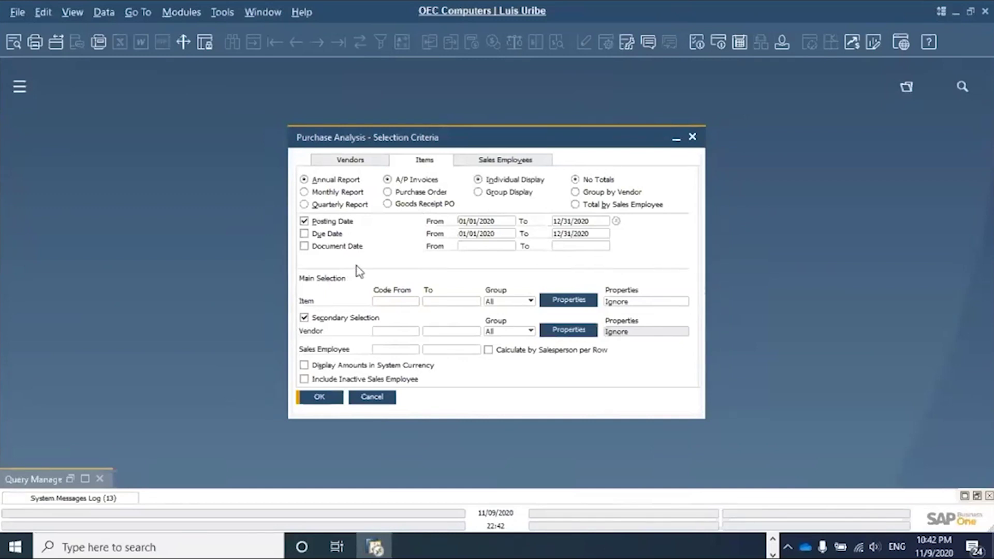
- Cancel Purchase Analysis and open Query Manager, finding Customers by Sales Amount in the list
left_click(383, 402)
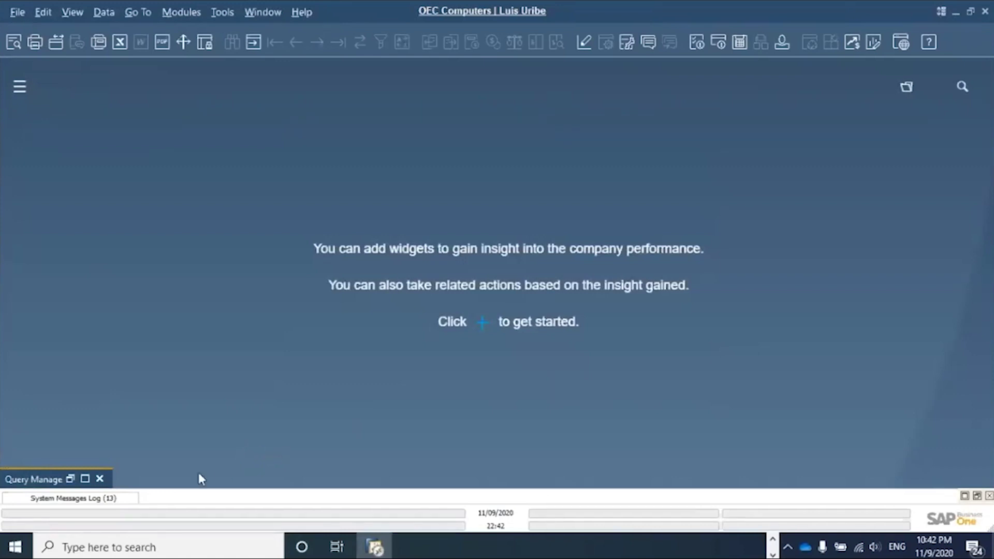
left_click(223, 17)
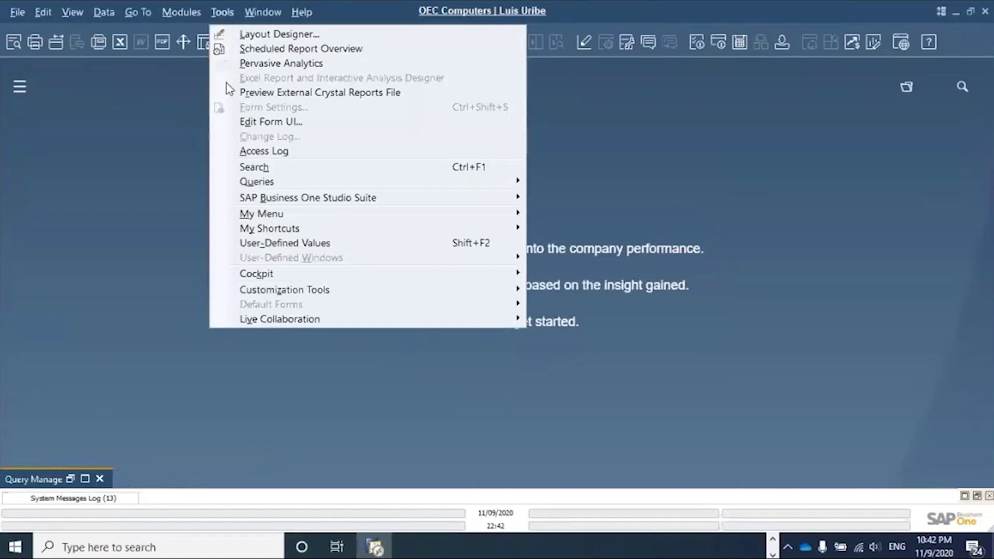
mouse_move(293, 186)
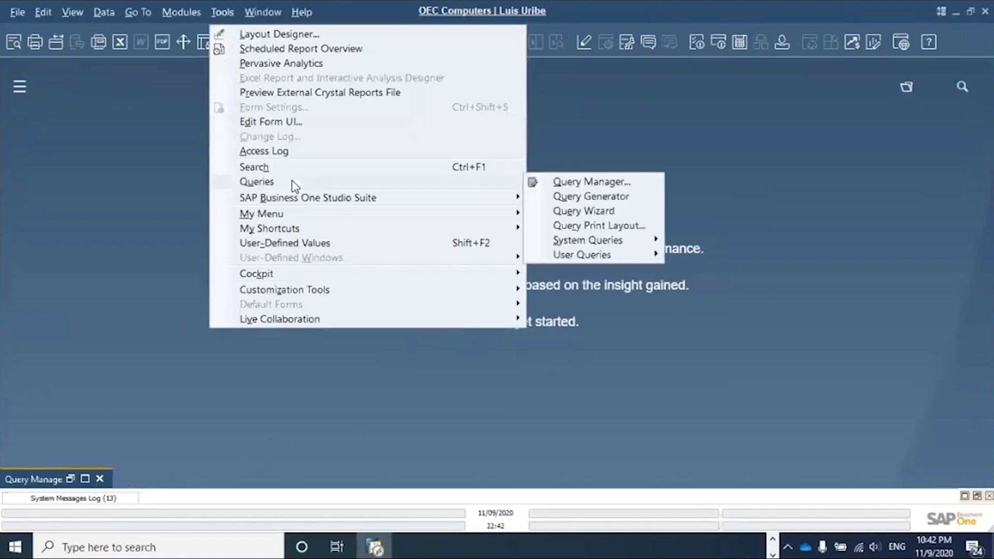
left_click(595, 182)
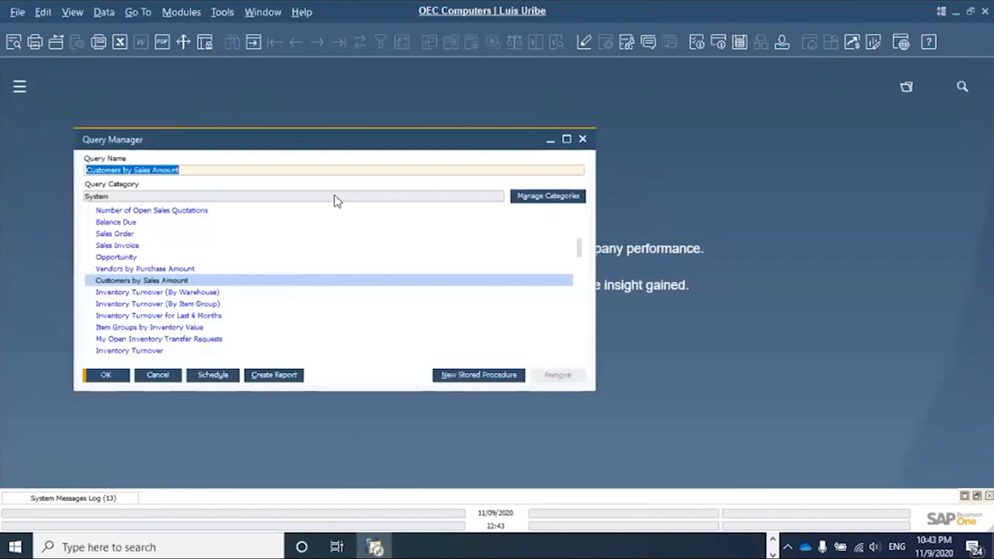
left_click(213, 278)
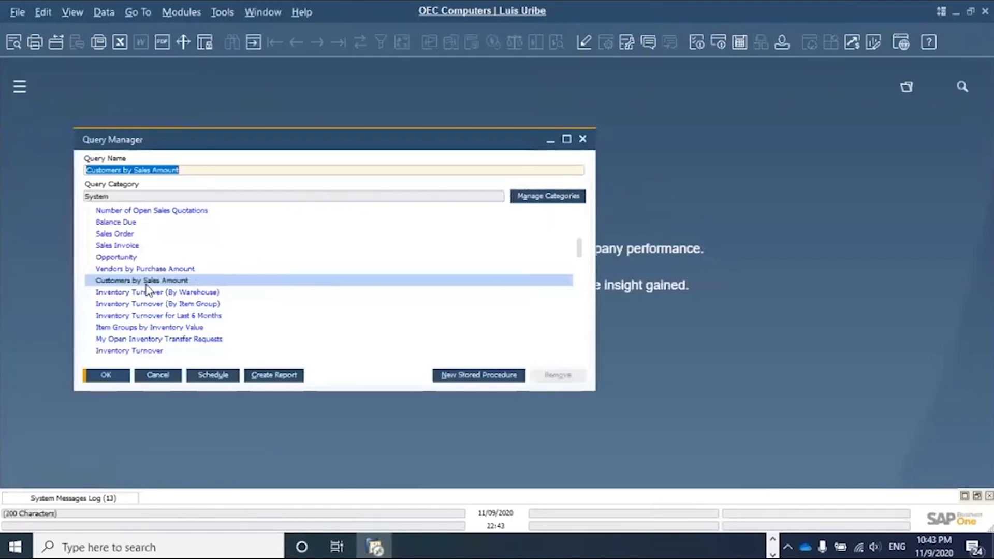
scroll(198, 281, "up", 3)
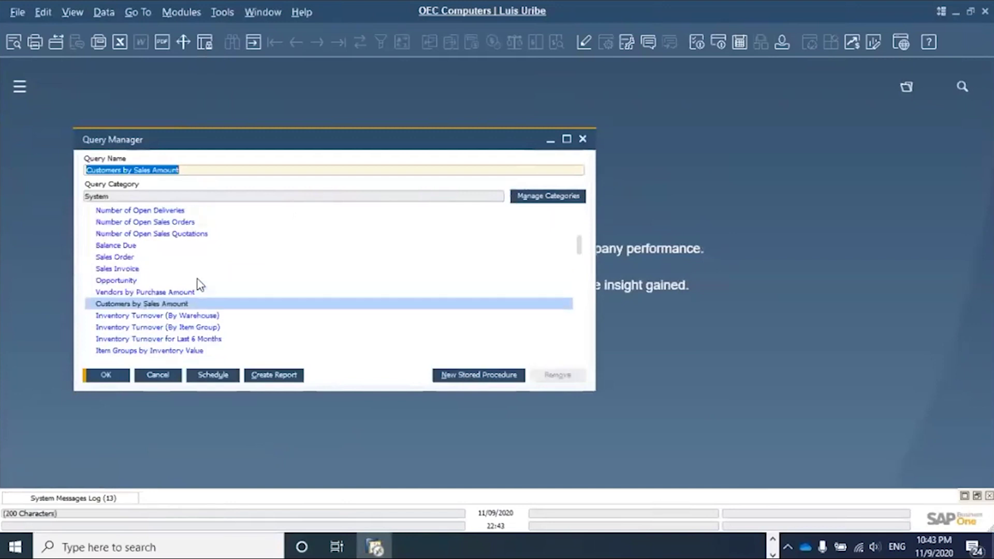
scroll(200, 285, "up", 2)
scroll(199, 285, "down", 4)
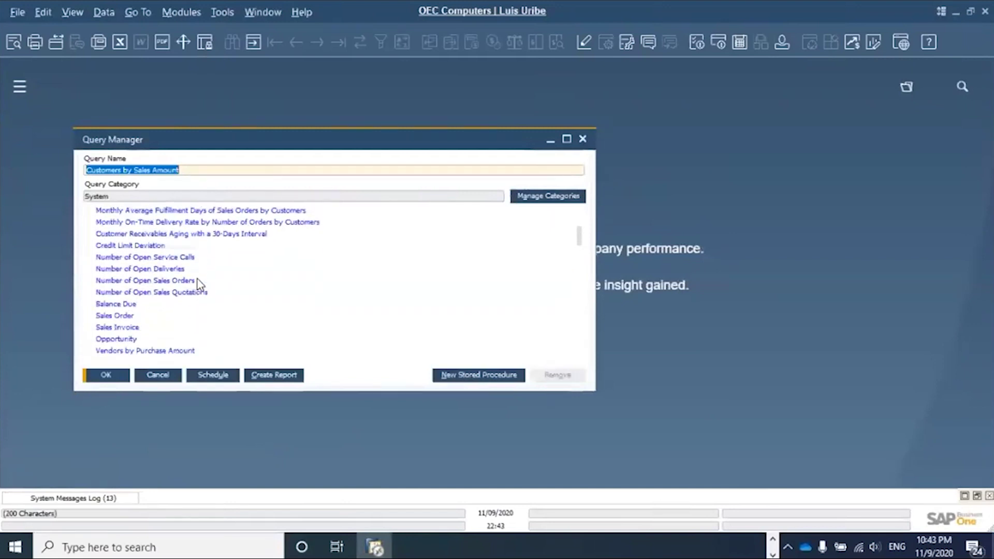
scroll(197, 279, "down", 2)
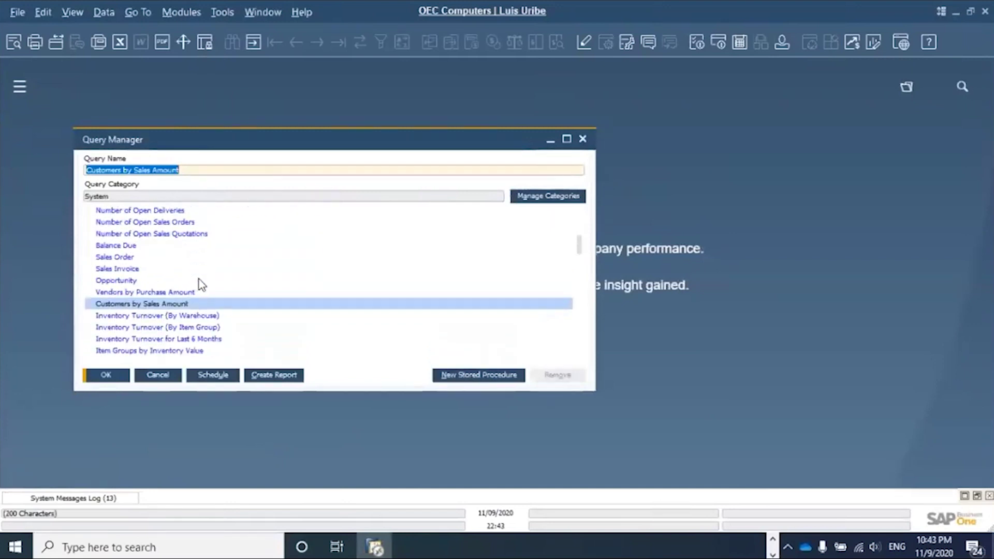
- Schedule Customers by Sales Amount with a report run time-out of 13 minutes
left_click(217, 382)
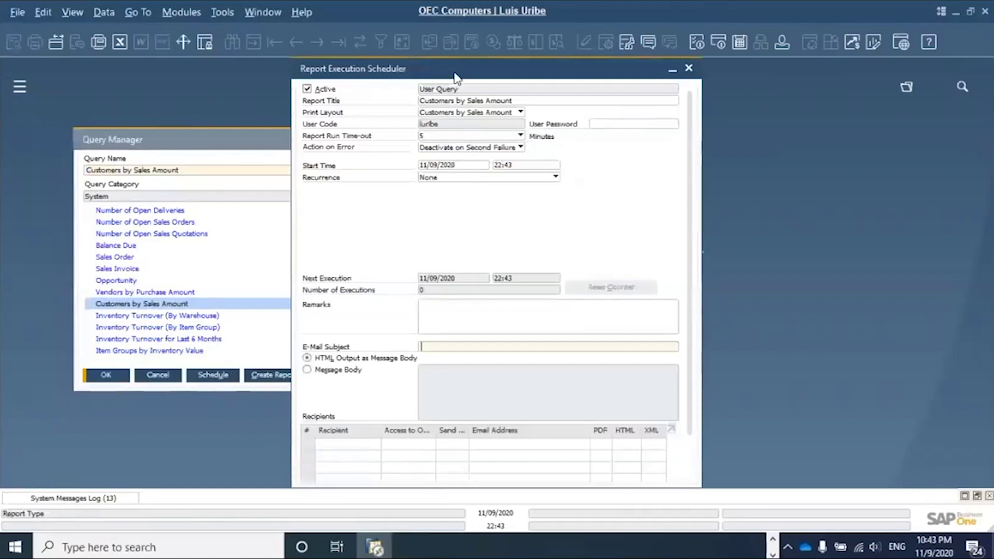
left_click_drag(436, 71, 405, 71)
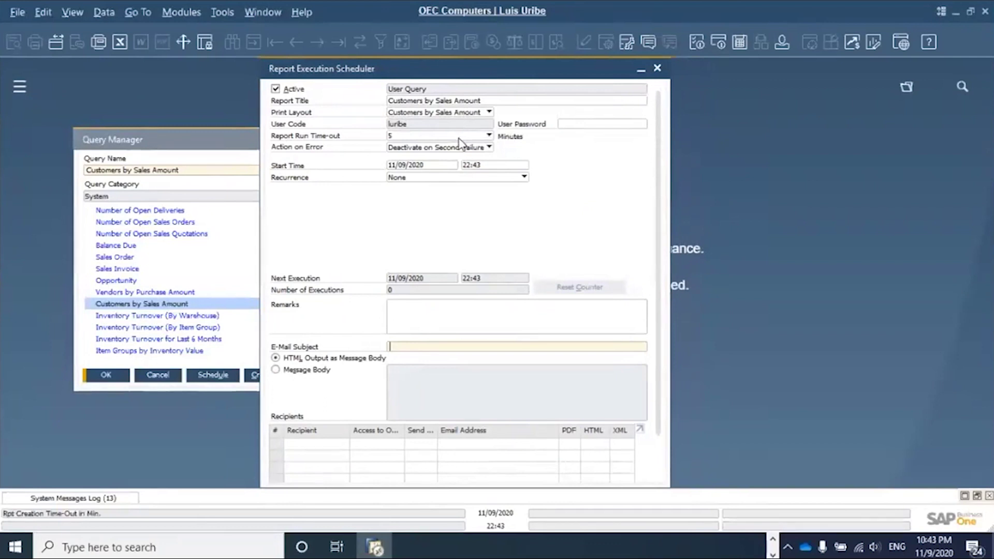
left_click(460, 136)
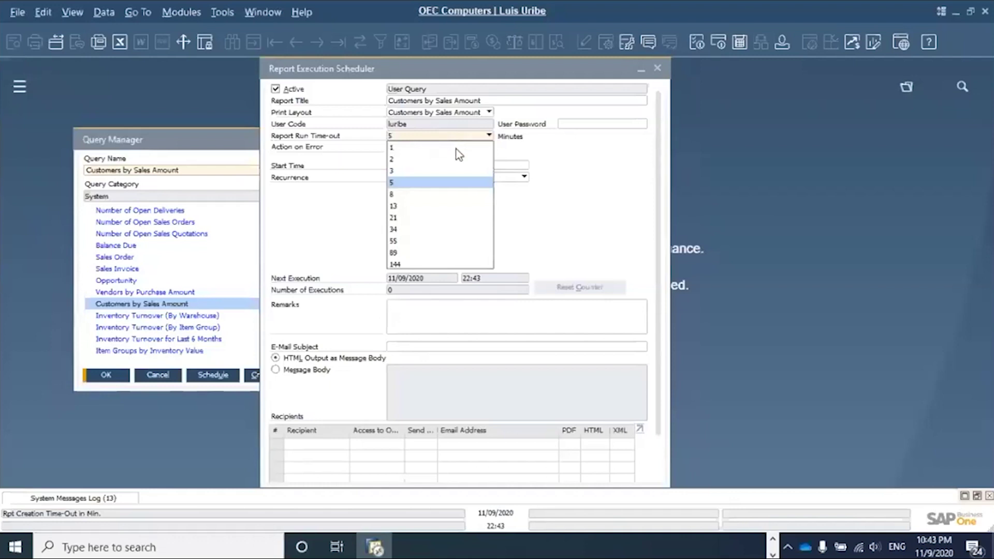
left_click(402, 208)
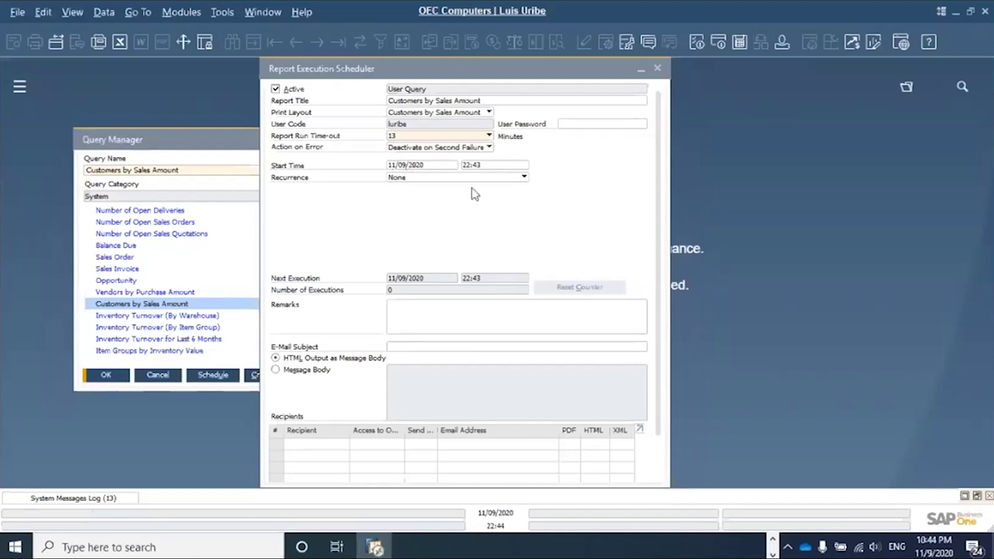
- Choose Daily recurrence, repeating every 1 day with no end date
left_click(446, 177)
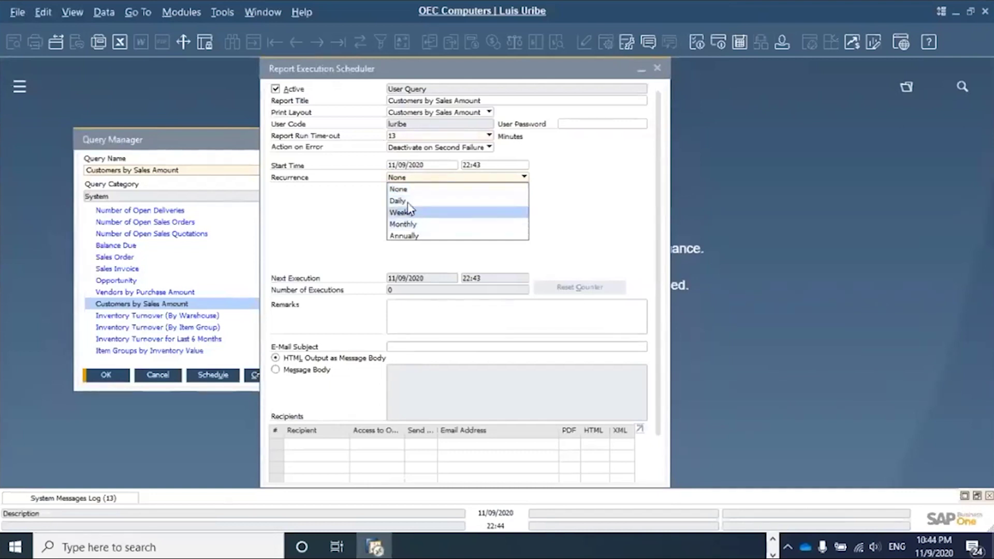
left_click(408, 201)
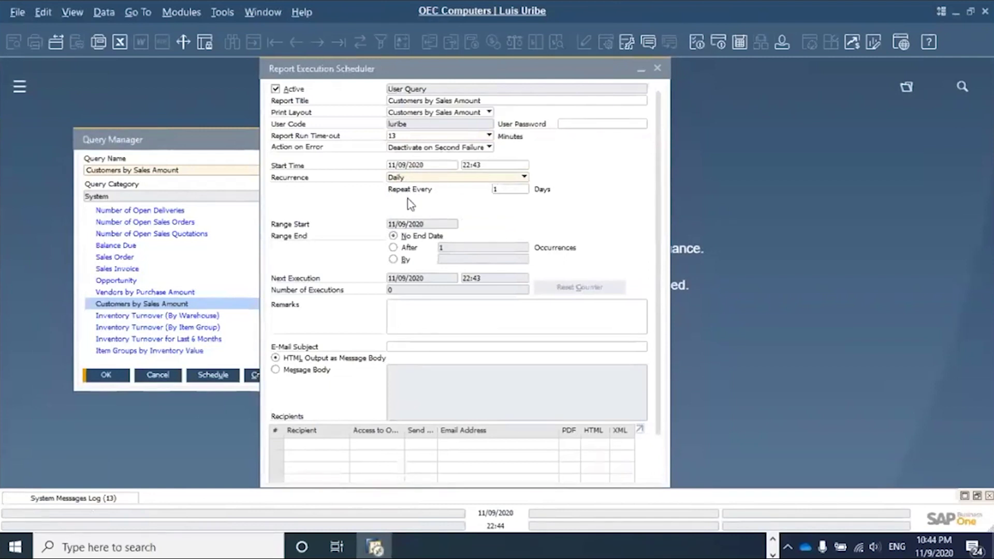
double_click(501, 189)
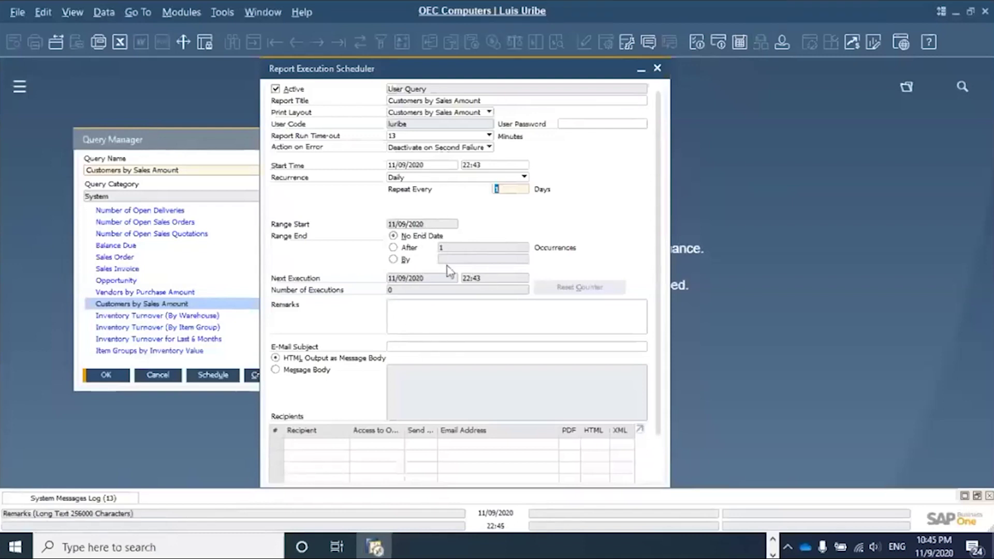
scroll(329, 336, "down", 2)
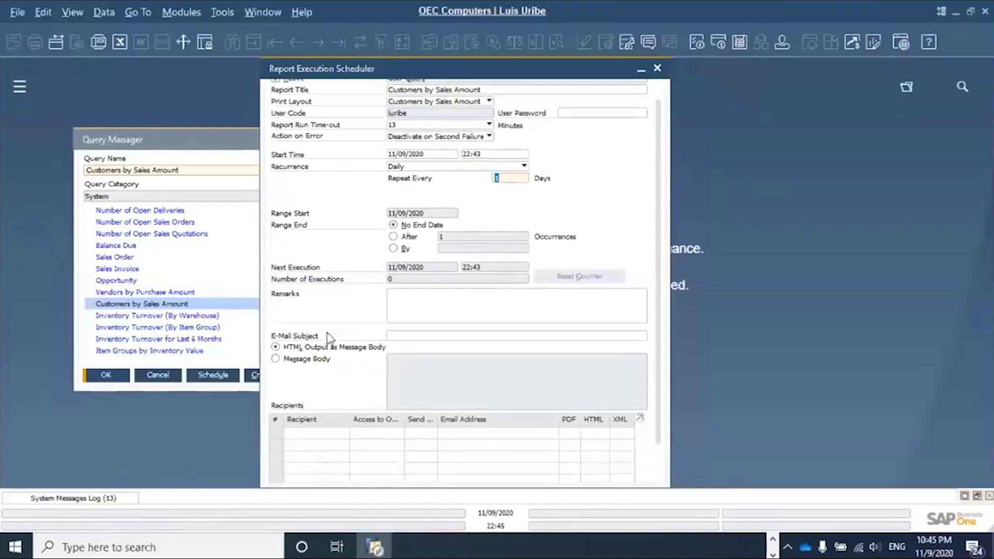
- Enter the e-mail subject 'Report Sales by Customer - Daily' and select the Message Body option
left_click(428, 302)
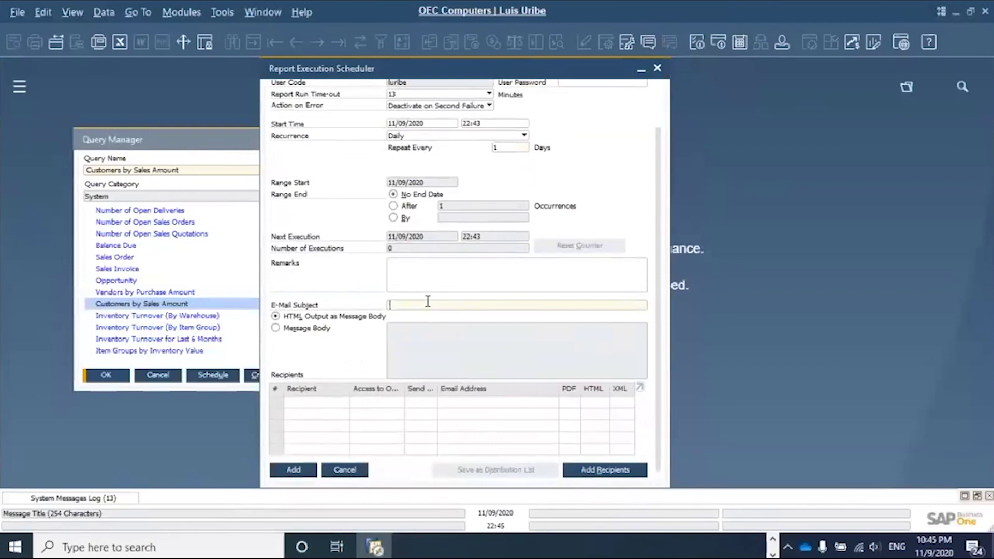
type("Report")
scroll(430, 296, "up", 3)
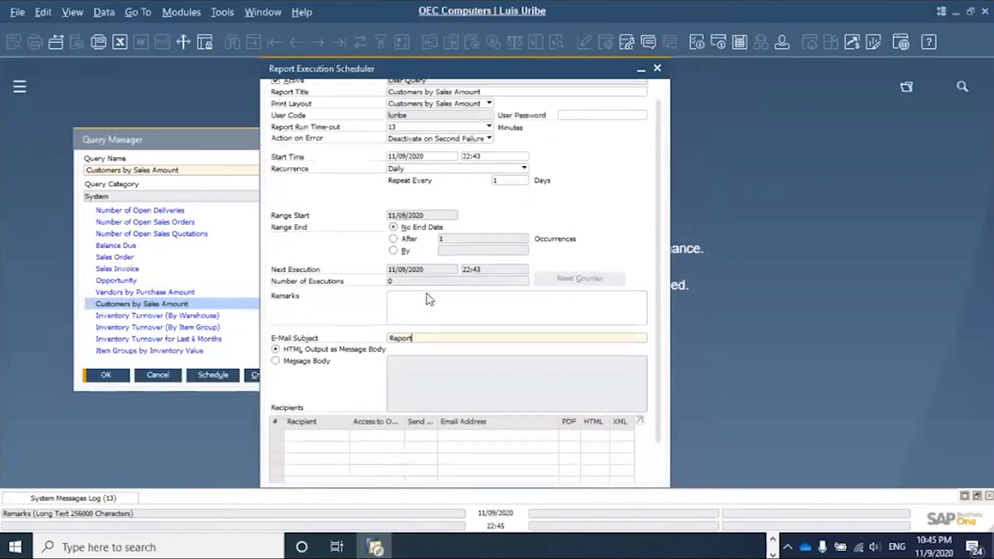
scroll(439, 301, "down", 1)
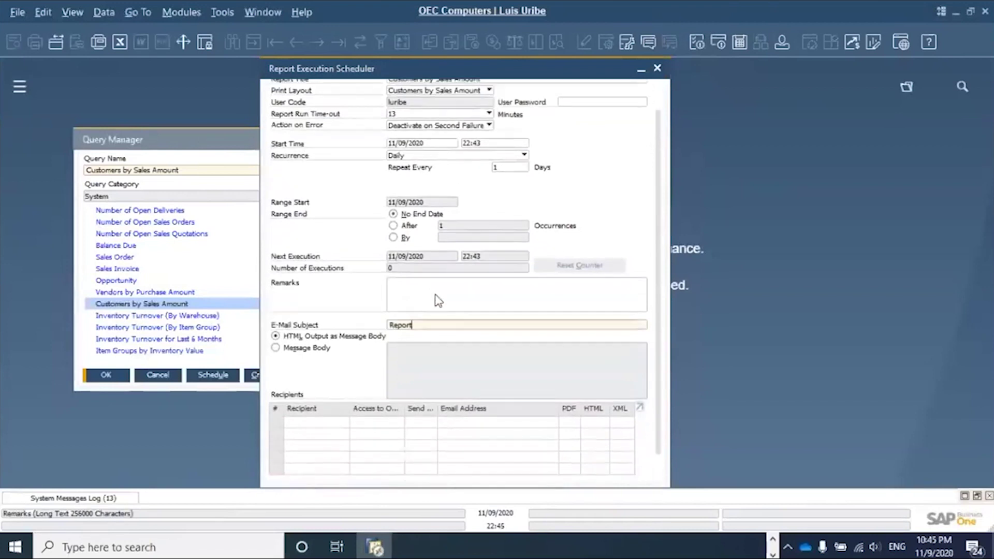
type("Sales by Customer")
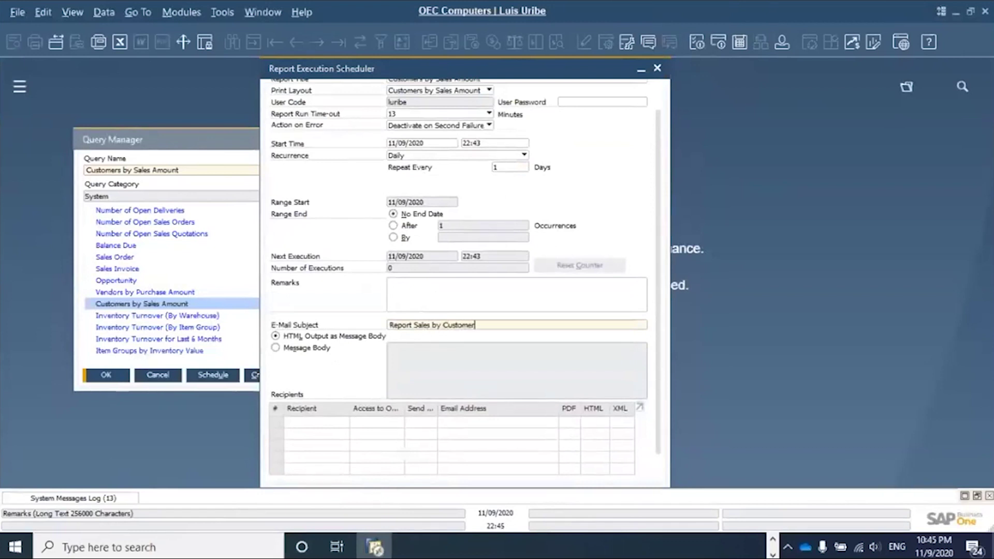
type(" - Daily")
scroll(472, 395, "down", 1)
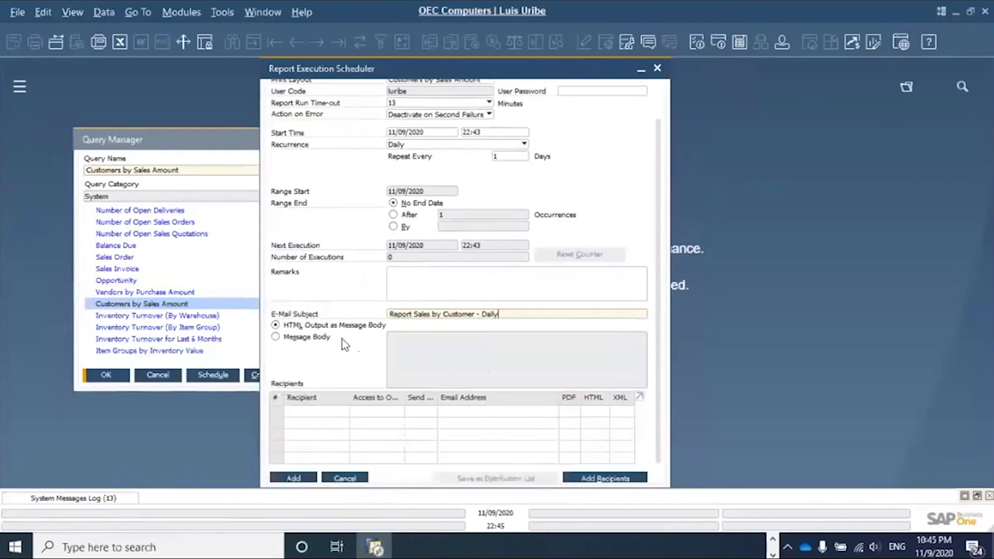
left_click(309, 339)
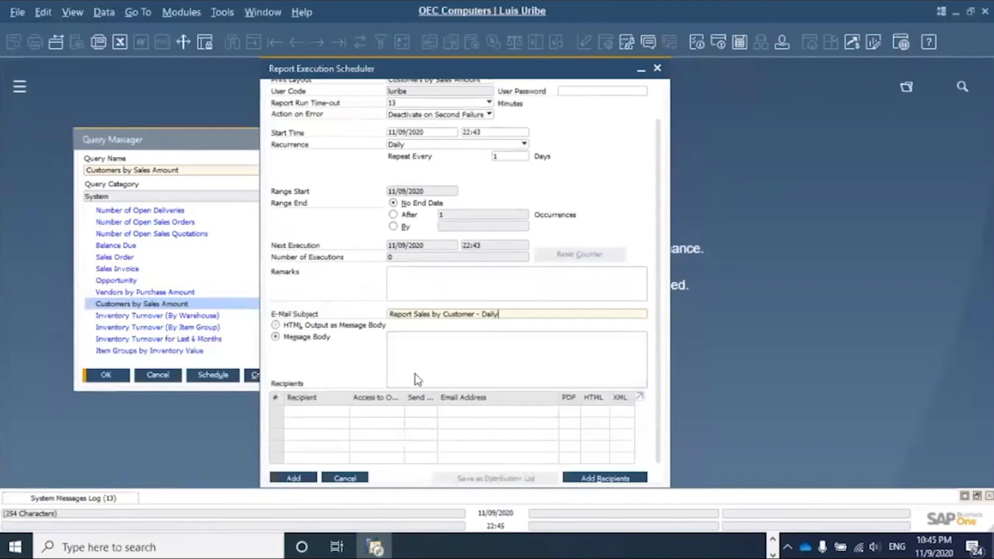
left_click(413, 340)
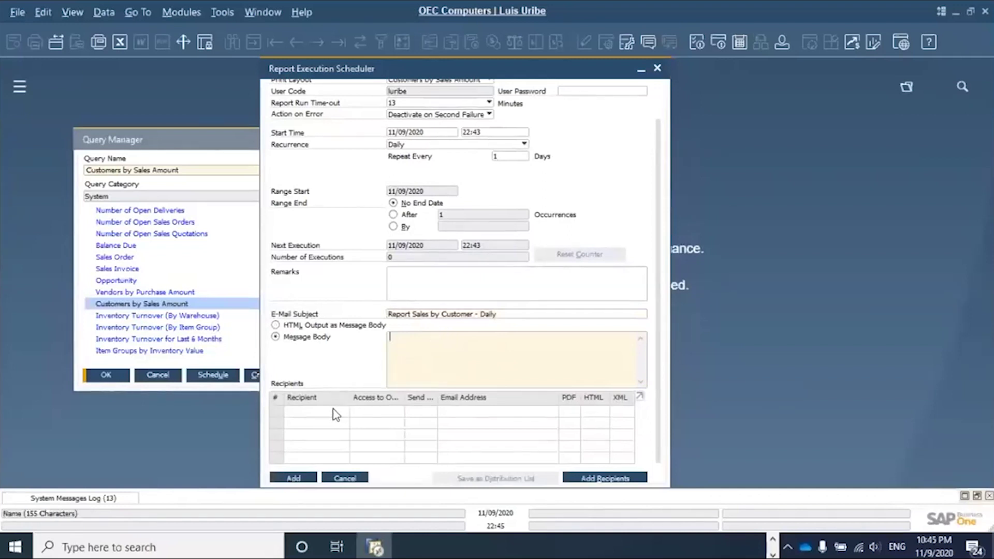
- Add two users from the Users list as recipients of the scheduled report
left_click(602, 479)
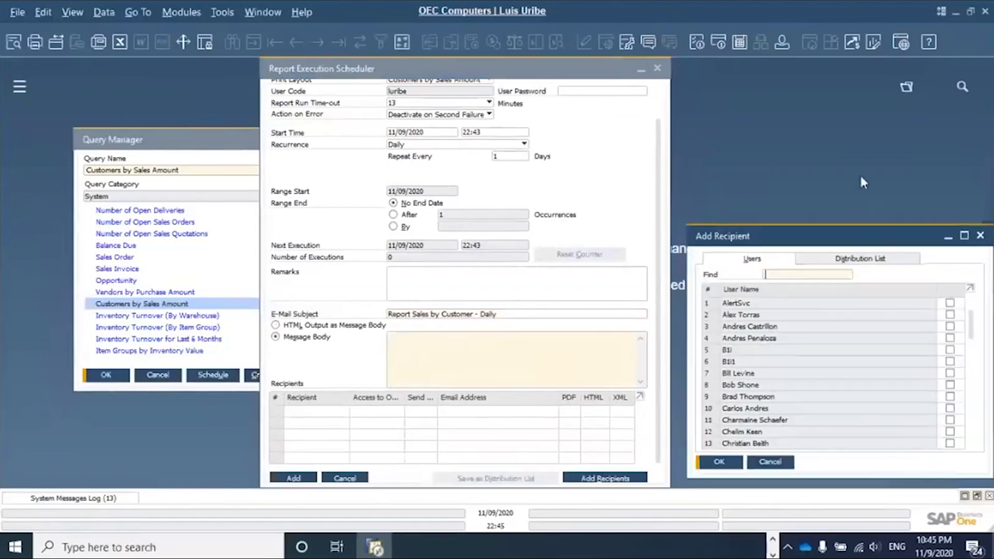
left_click_drag(869, 236, 861, 138)
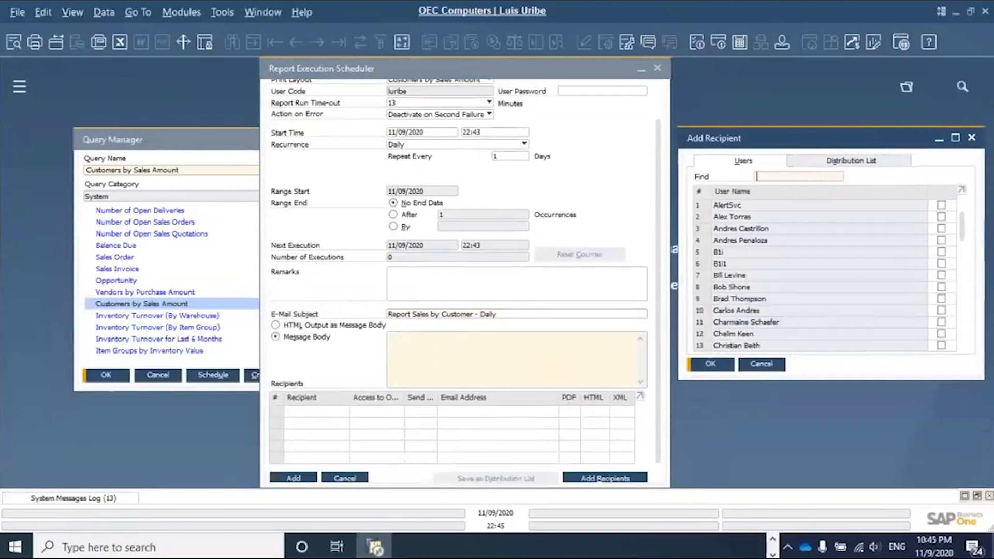
left_click_drag(966, 228, 964, 248)
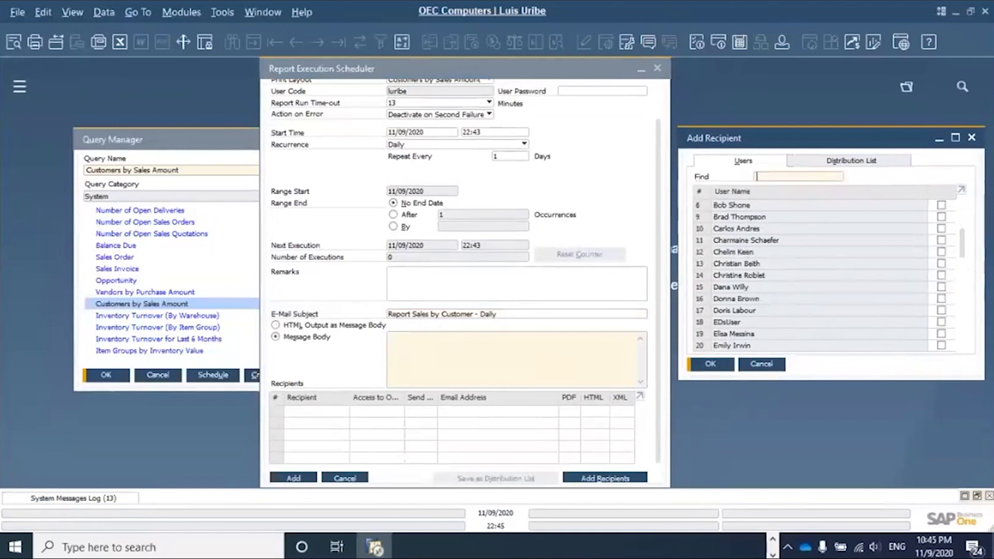
left_click(941, 252)
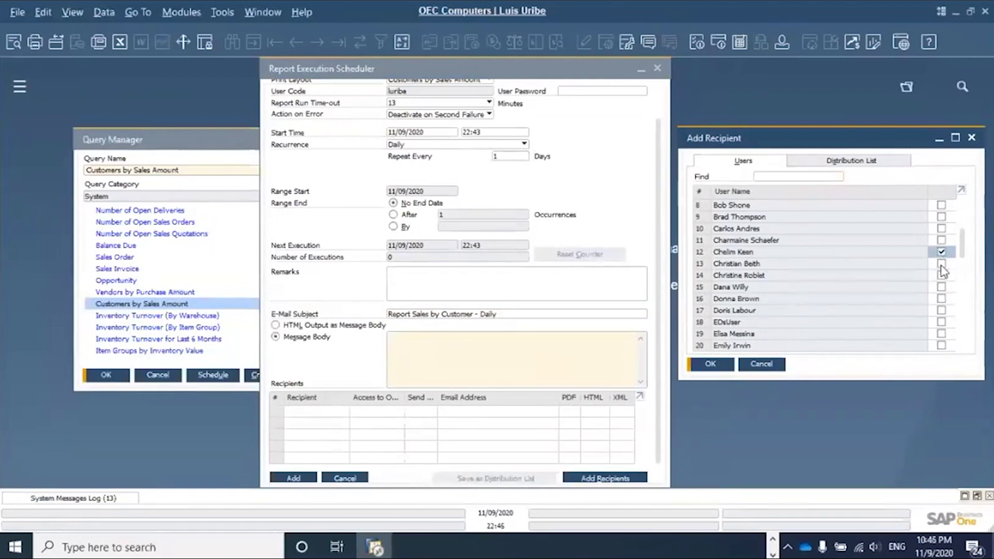
left_click(943, 287)
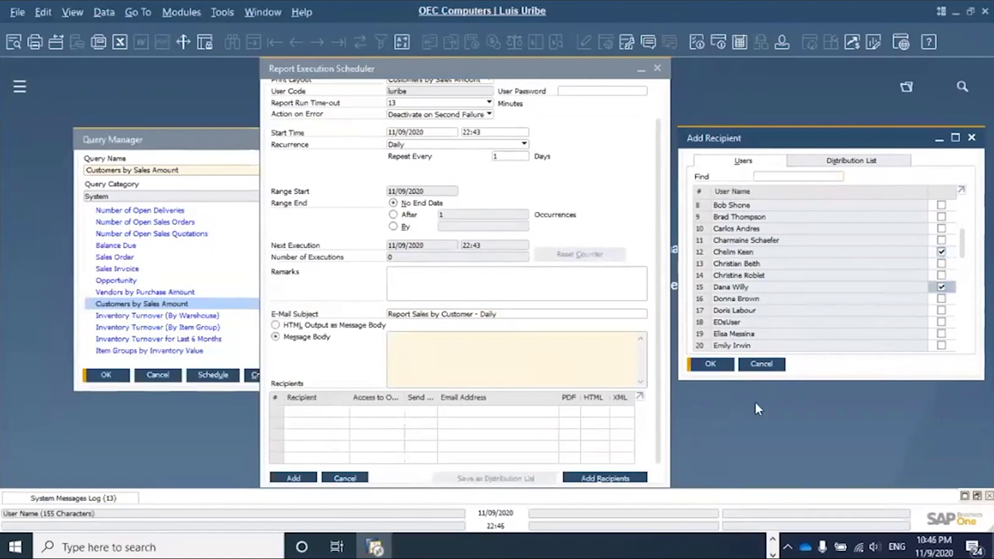
left_click(709, 365)
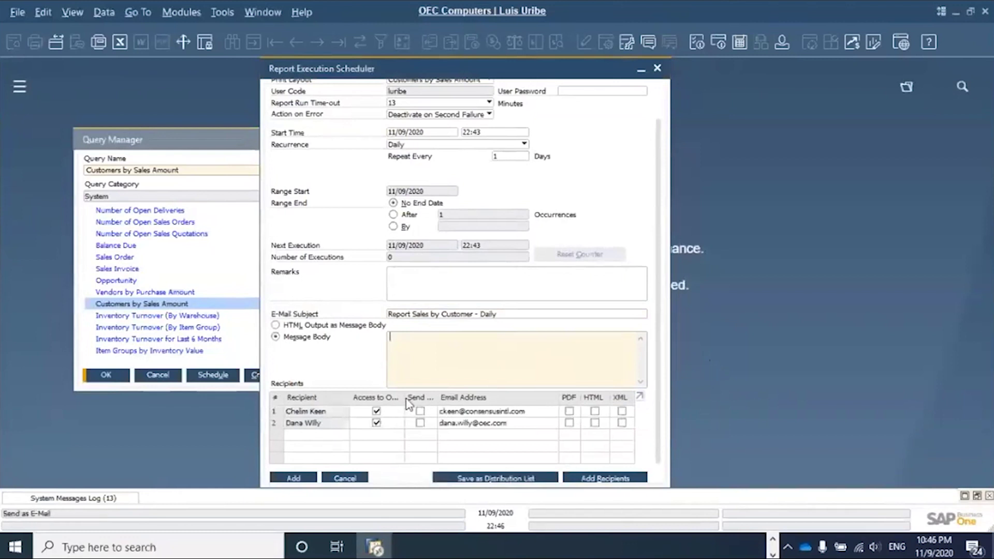
- Enable the PDF attachment for both recipient rows
left_click_drag(405, 397, 434, 401)
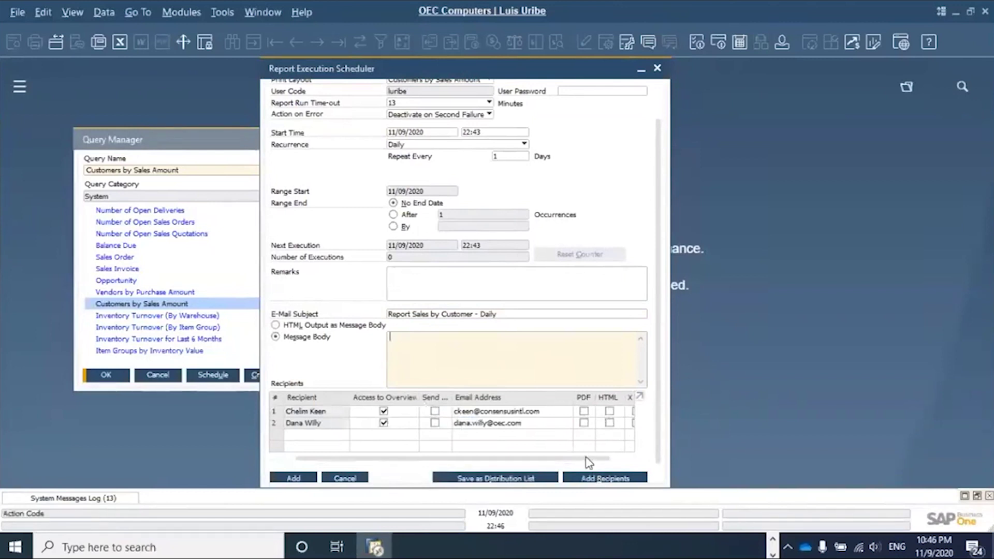
left_click_drag(586, 458, 642, 462)
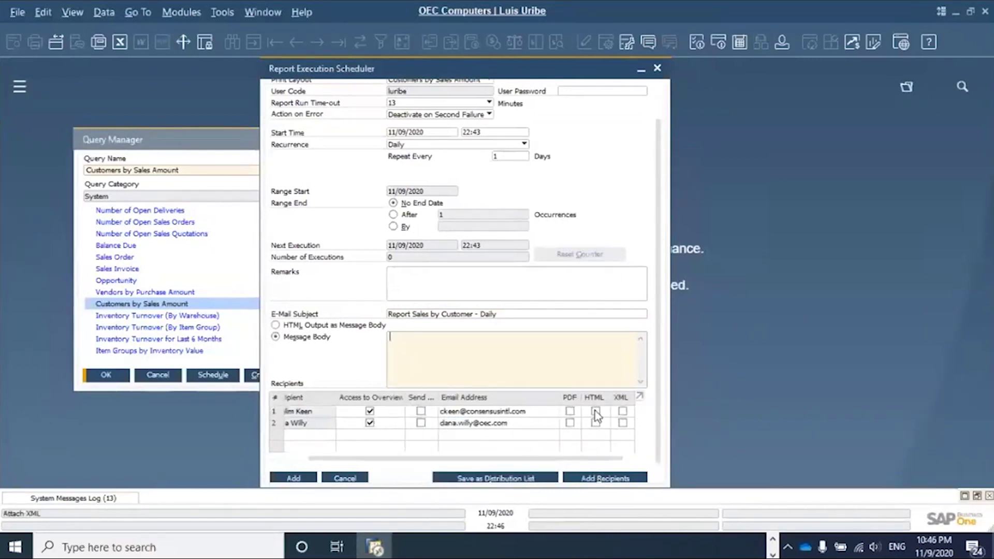
left_click(570, 411)
left_click(570, 423)
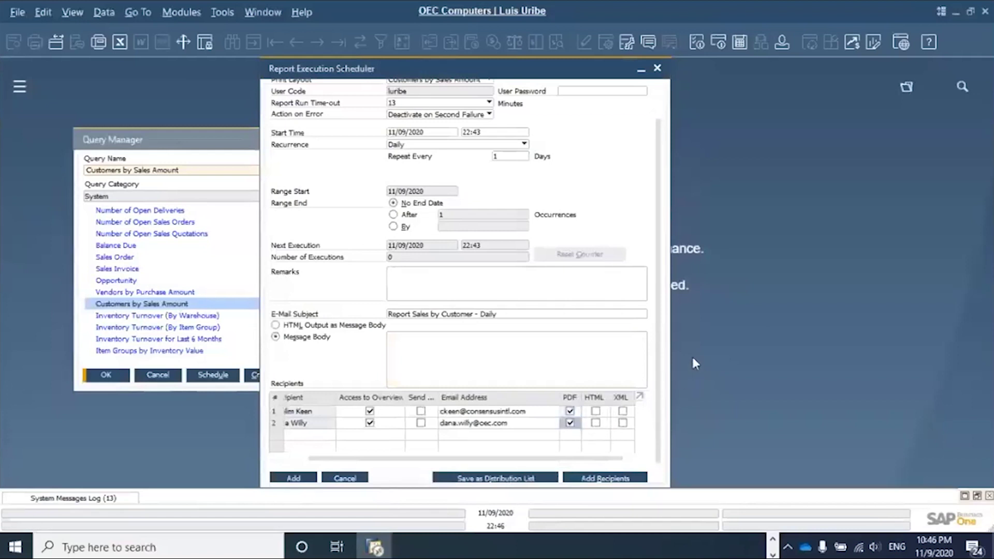
scroll(660, 374, "down", 1)
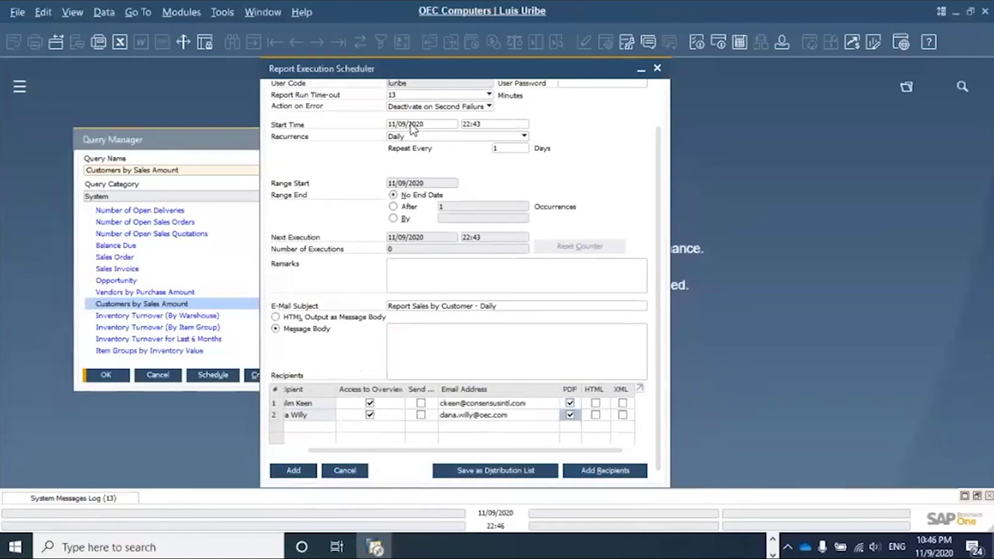
- Change the schedule's start time from 22:43 to 23:43
left_click(404, 124)
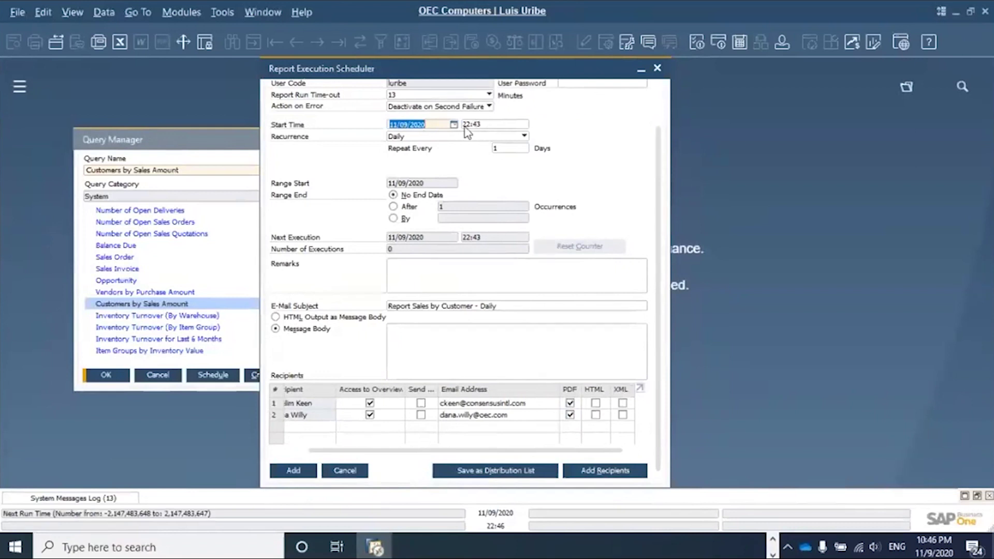
left_click(468, 123)
left_click(468, 122)
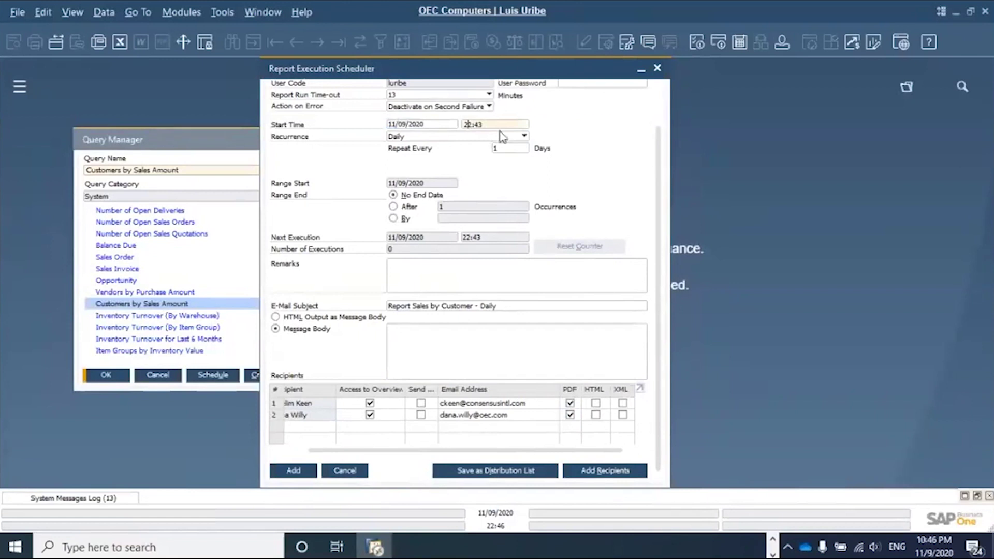
type("3")
key("Tab")
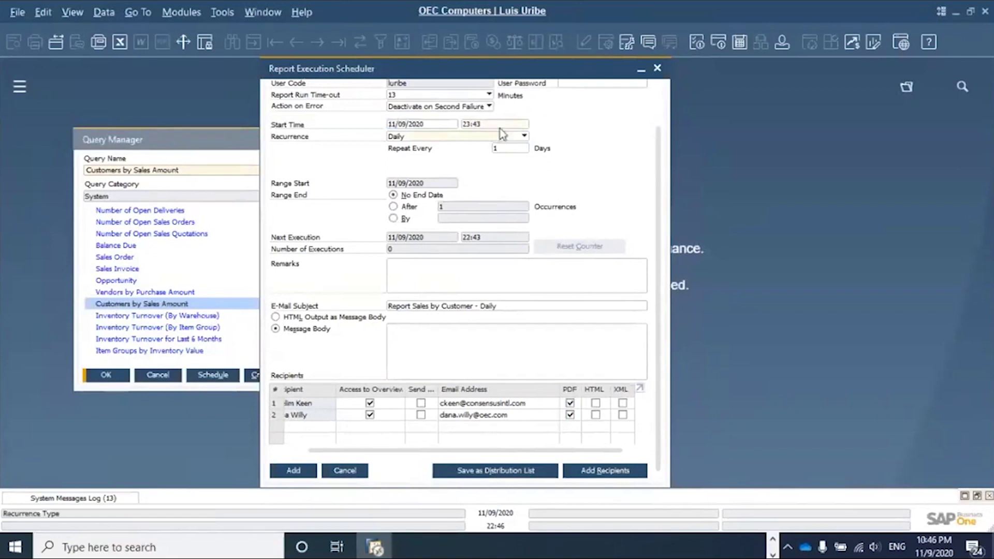
- Add the schedule, entering the user password when prompted
left_click(294, 471)
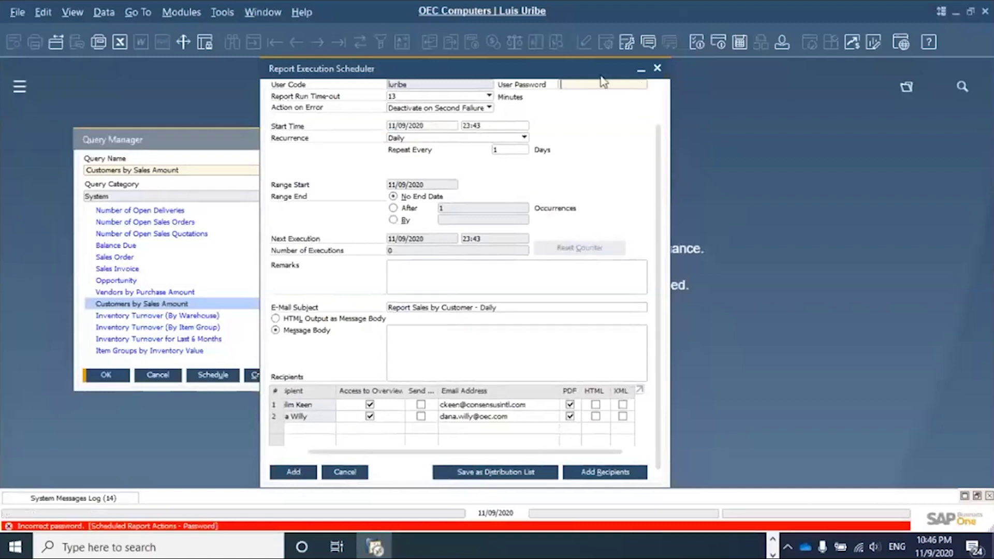
type("1234")
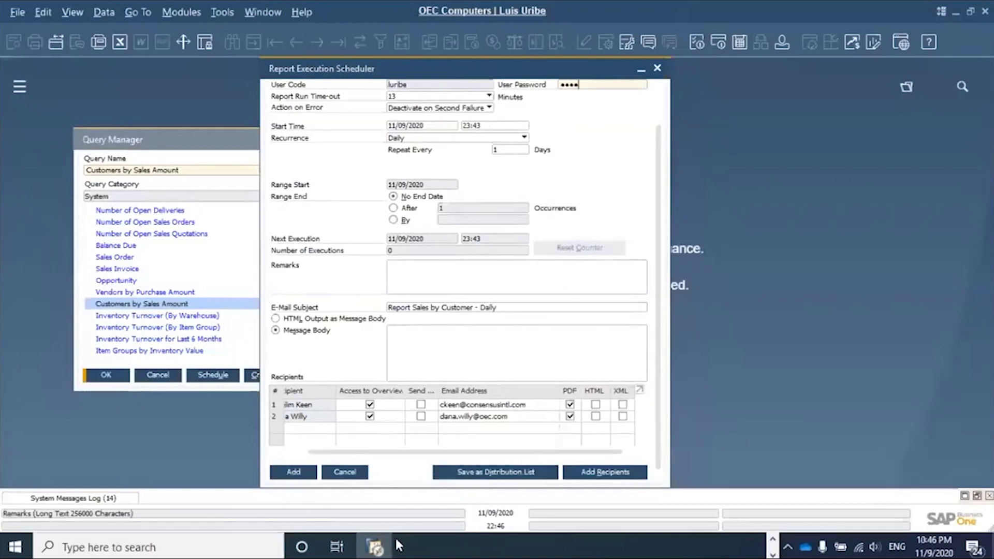
key("Return")
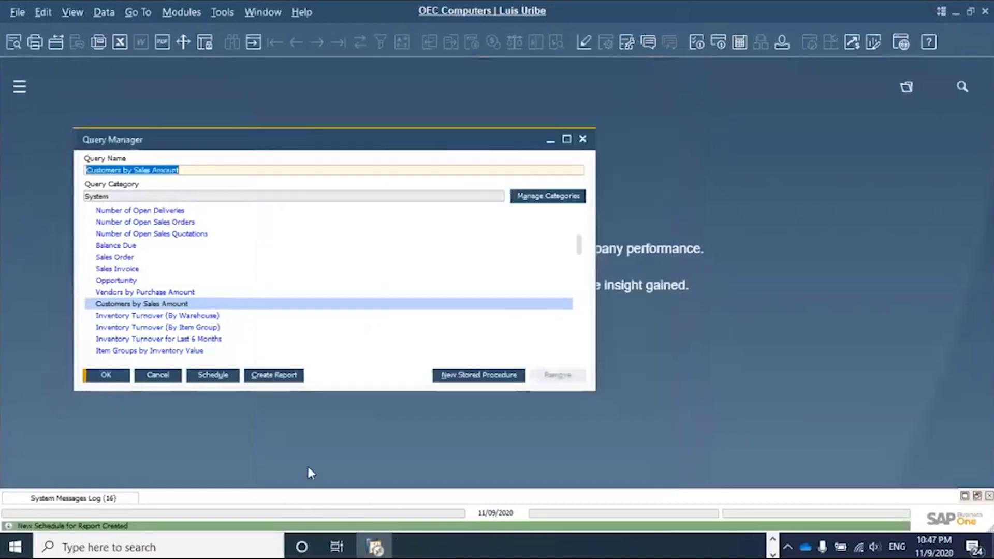